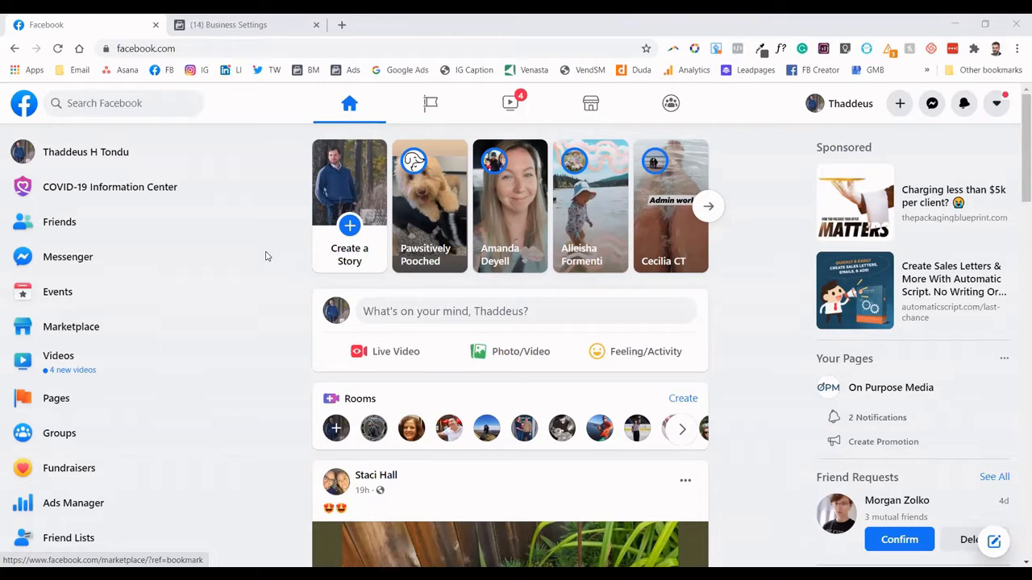
Go to business.facebook.com, open the Calgary Mold Remediation business, and dismiss its email verification notice
click(248, 33)
click(253, 55)
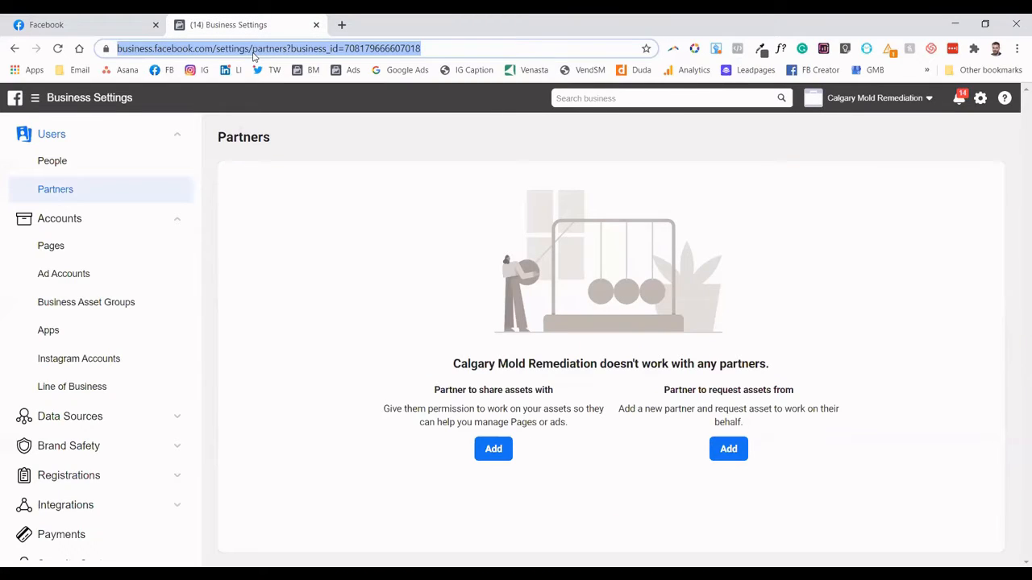
text(business.facebook.com)
key(Return)
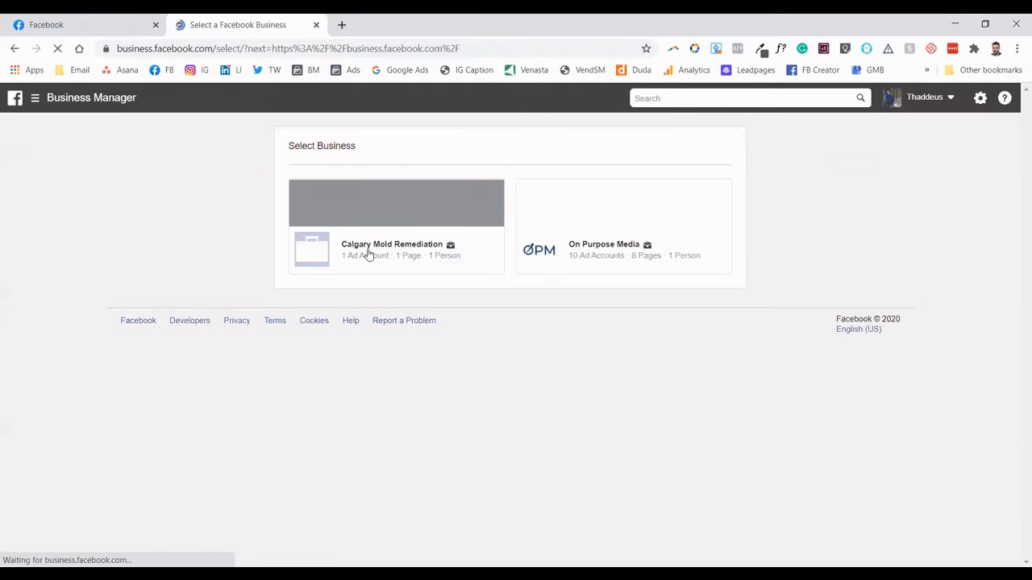
click(292, 216)
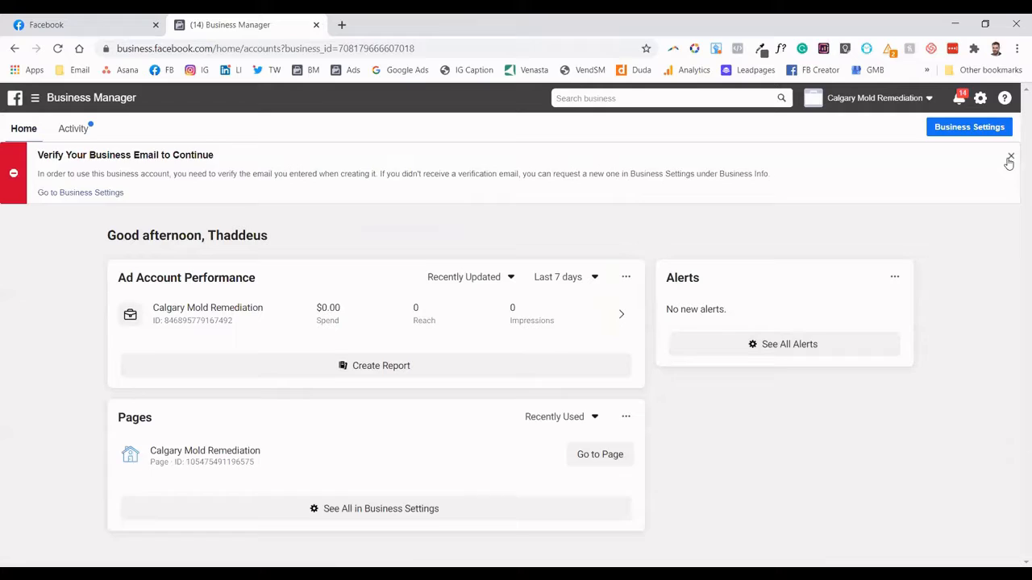
click(1008, 157)
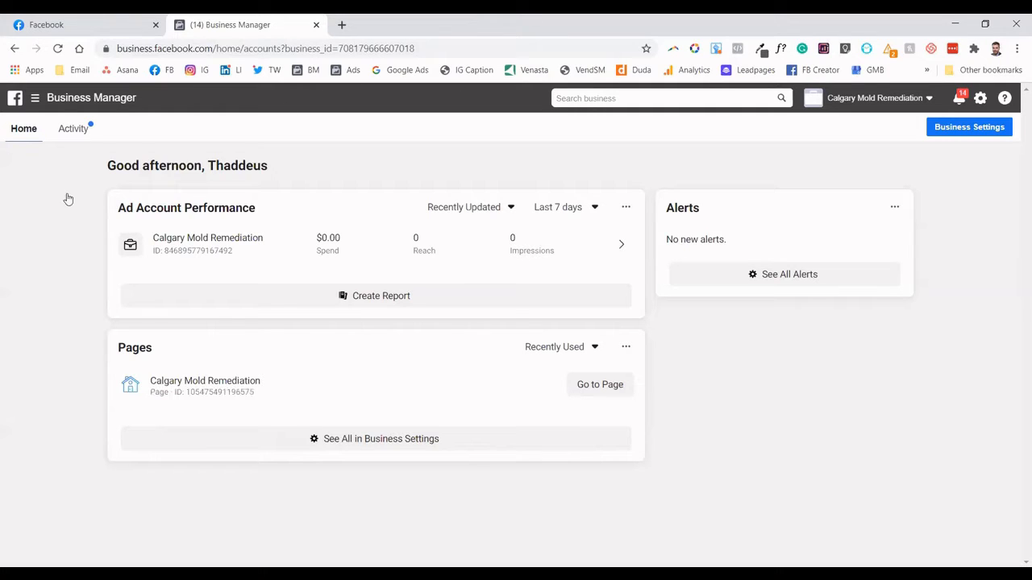
Open the Partners section in the Business Settings of Calgary Mold Remediation
click(969, 132)
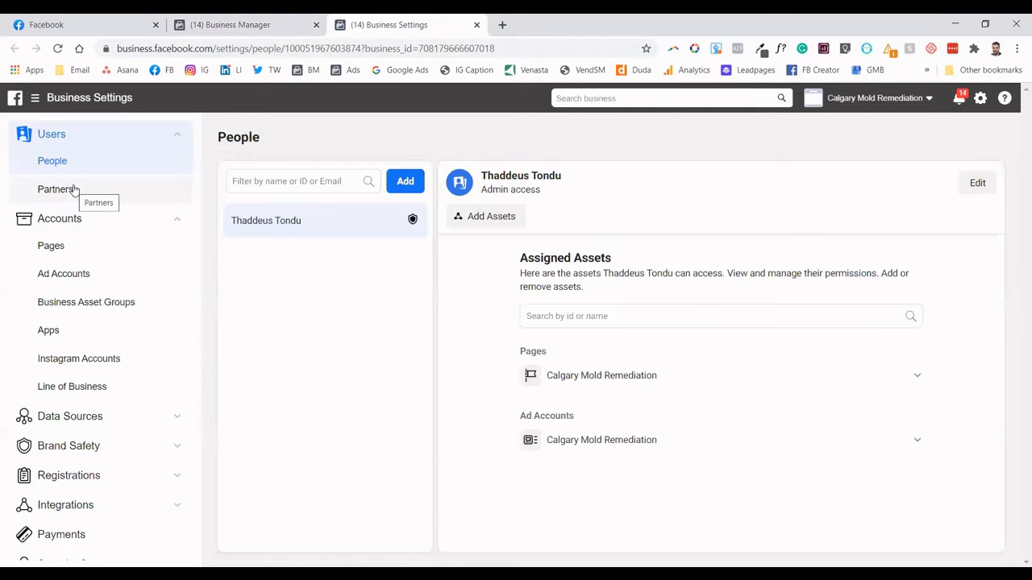
click(71, 189)
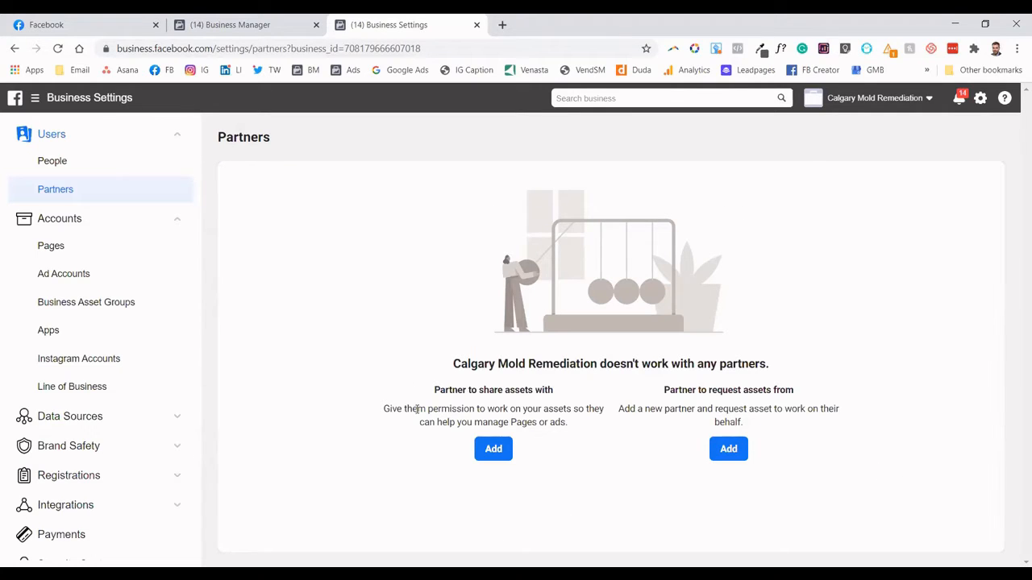
drag(454, 364, 776, 369)
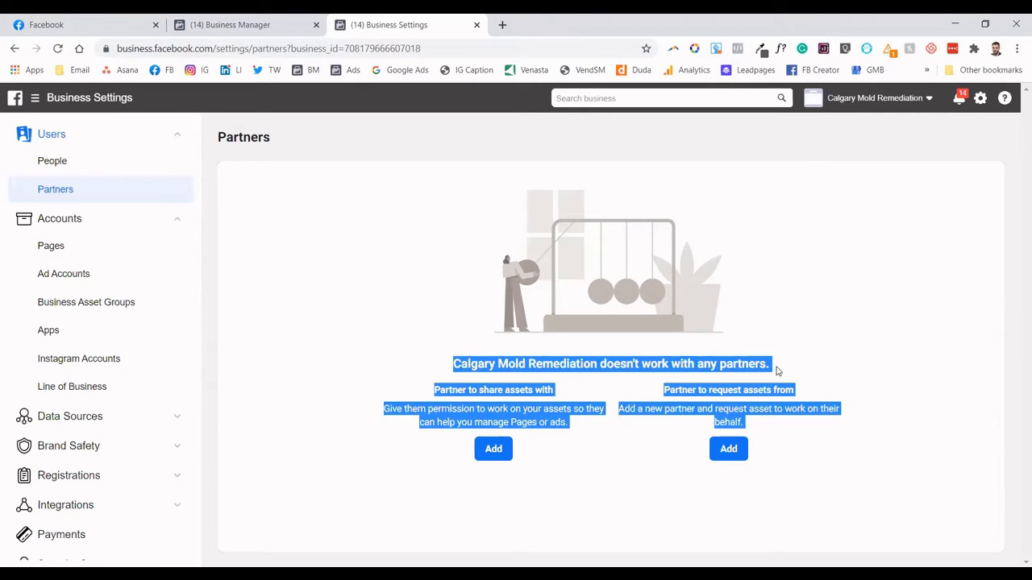
click(631, 375)
drag(453, 363, 602, 364)
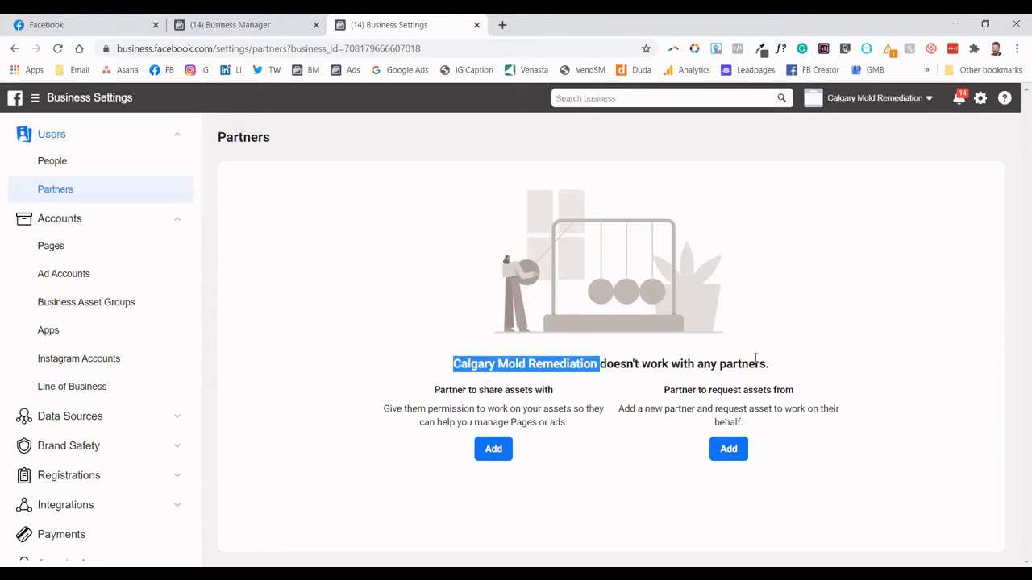
mouse_move(771, 364)
mouse_down()
mouse_move(445, 369)
mouse_move(788, 364)
mouse_up()
click(644, 381)
click(798, 376)
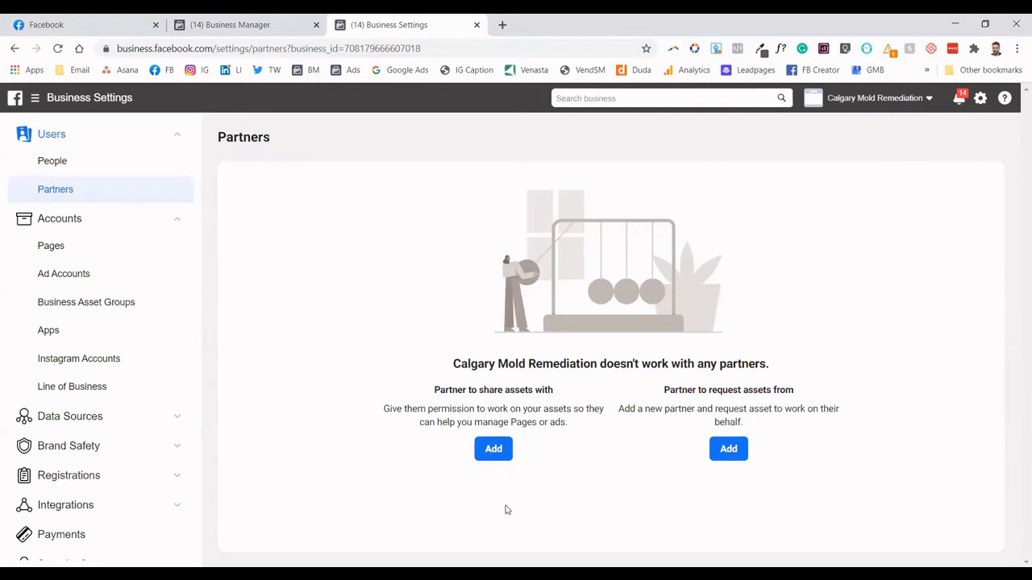
Add a new partner to share assets with, enter the agency's partner business ID, and continue to asset assignment
click(486, 456)
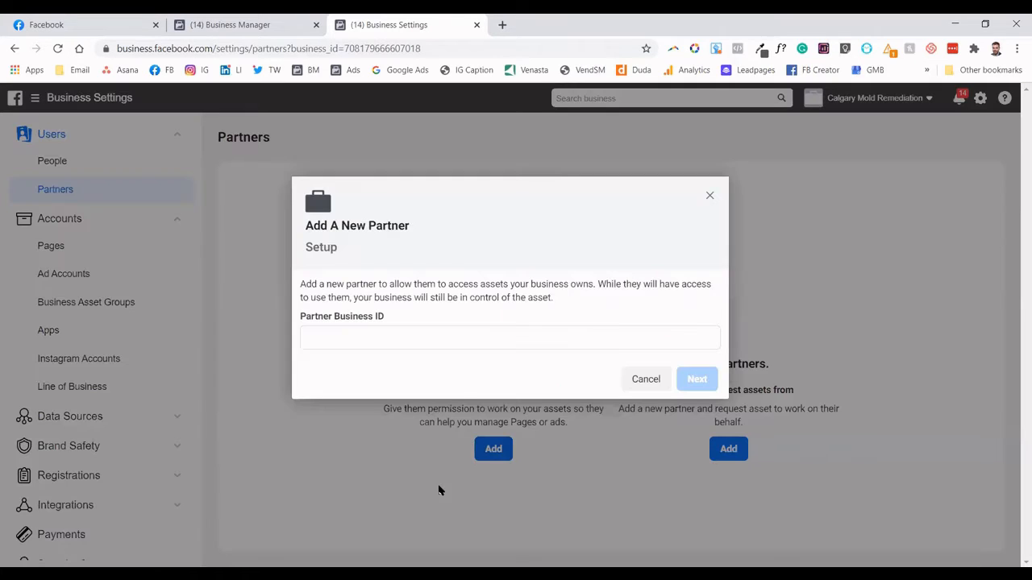
click(342, 337)
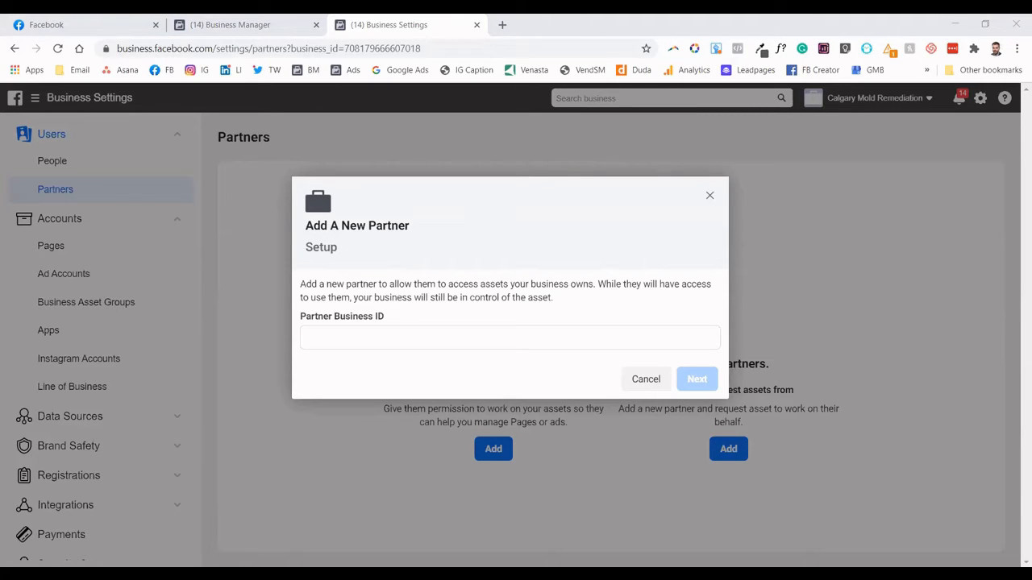
click(410, 337)
key(ctrl+v)
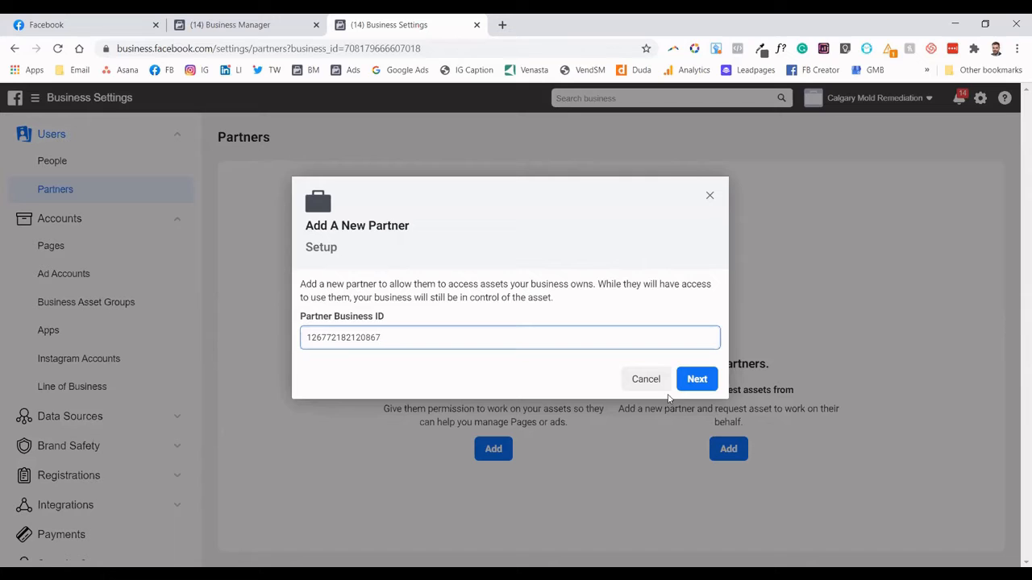
click(698, 380)
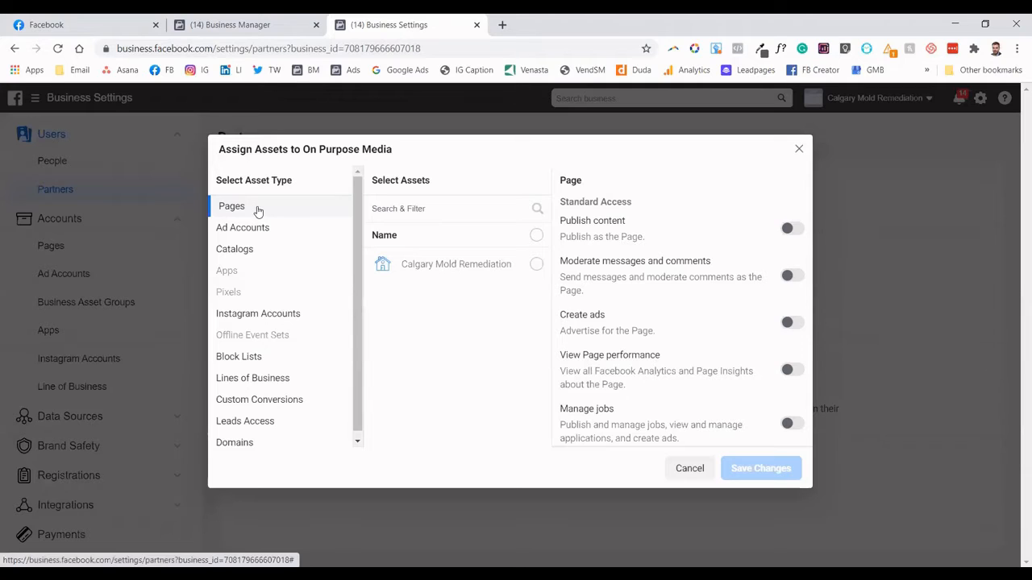
Select the Calgary Mold Remediation page for the partner and grant Manage Page admin access
click(534, 266)
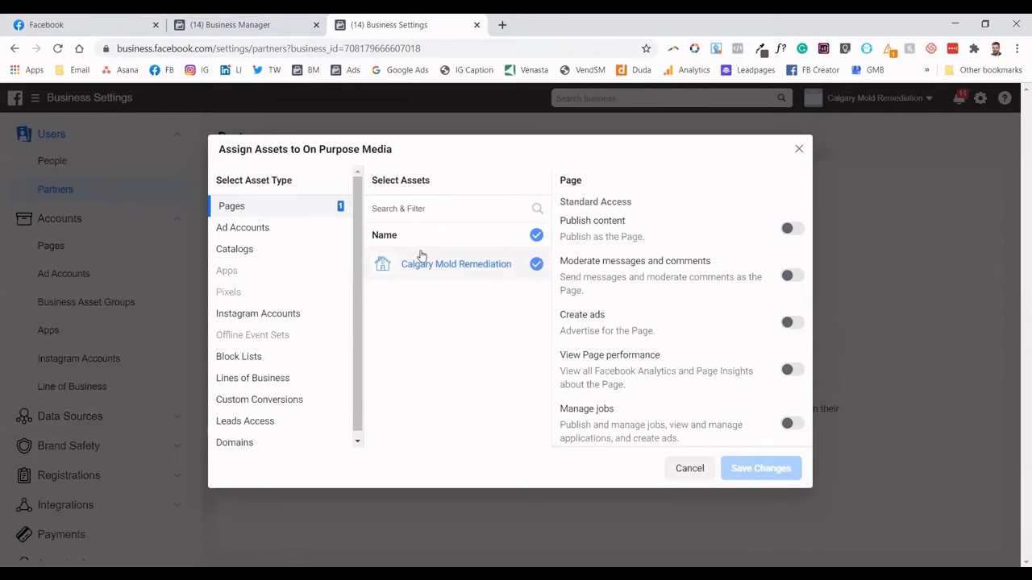
scroll(594, 322, down, 2)
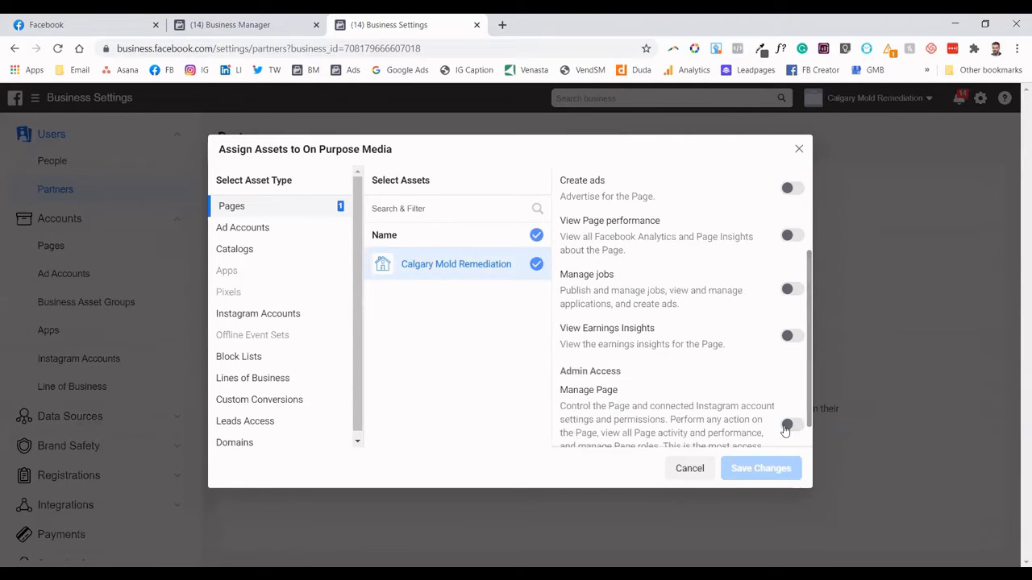
click(792, 423)
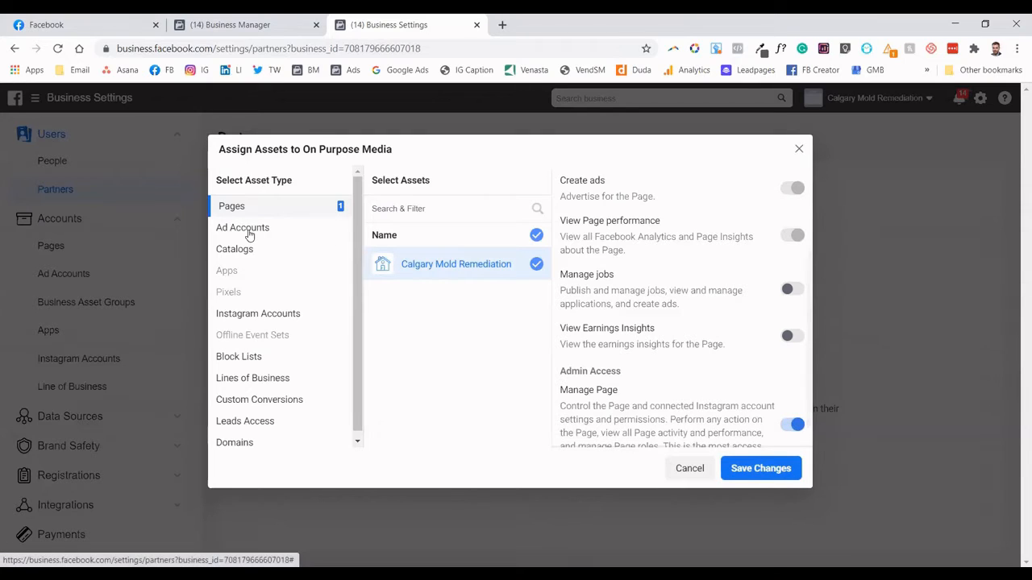
scroll(669, 377, down, 1)
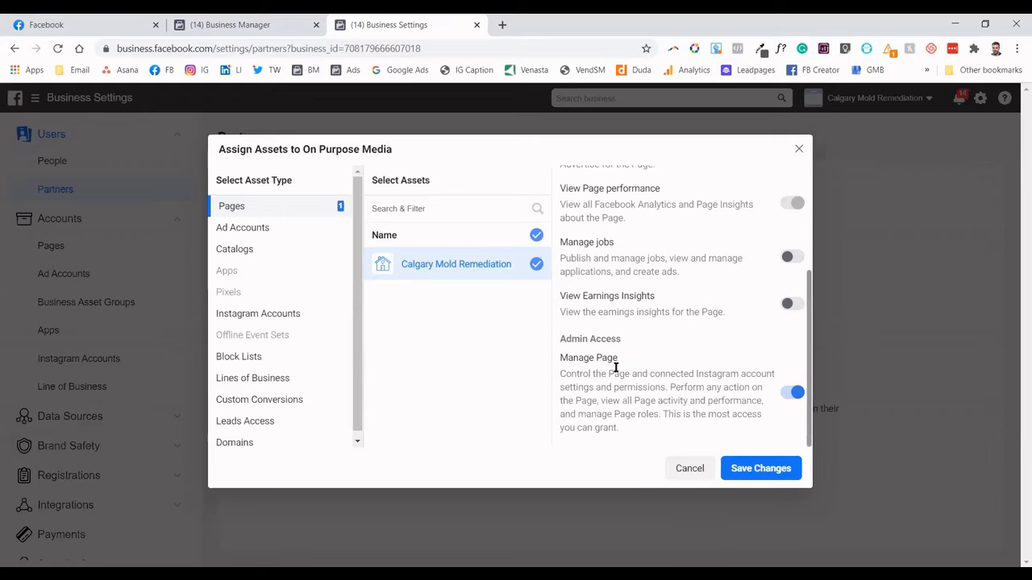
scroll(613, 333, up, 3)
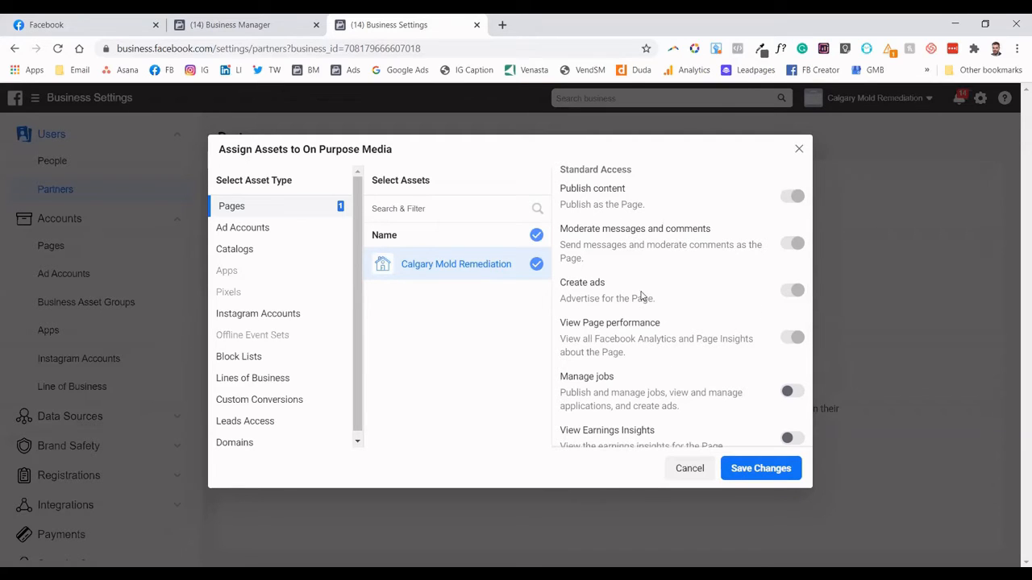
Assign the Calgary Mold Remediation ad account with Manage Ad Account access and select the calgarymoldremediation Instagram account
click(284, 230)
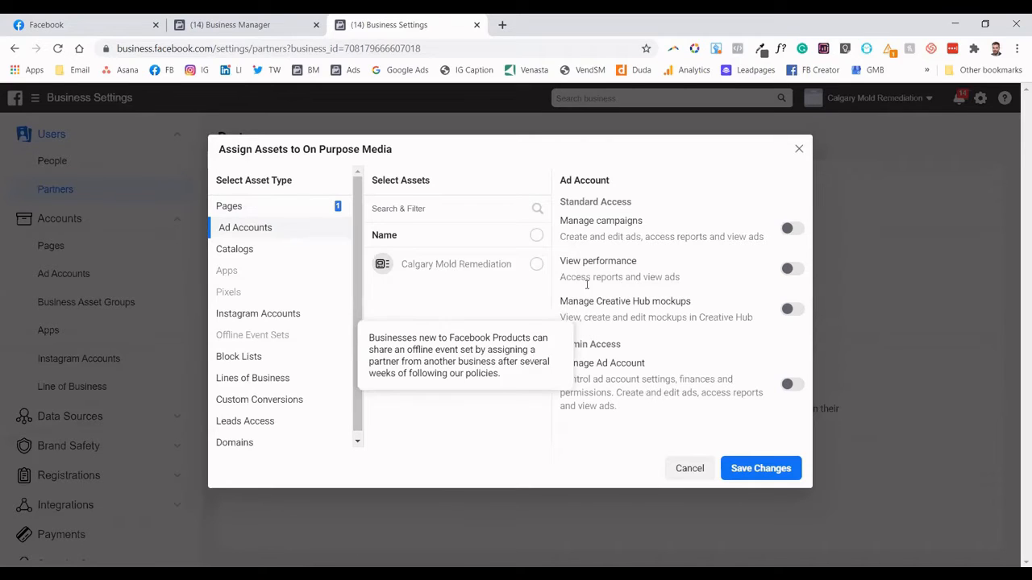
click(538, 266)
click(788, 384)
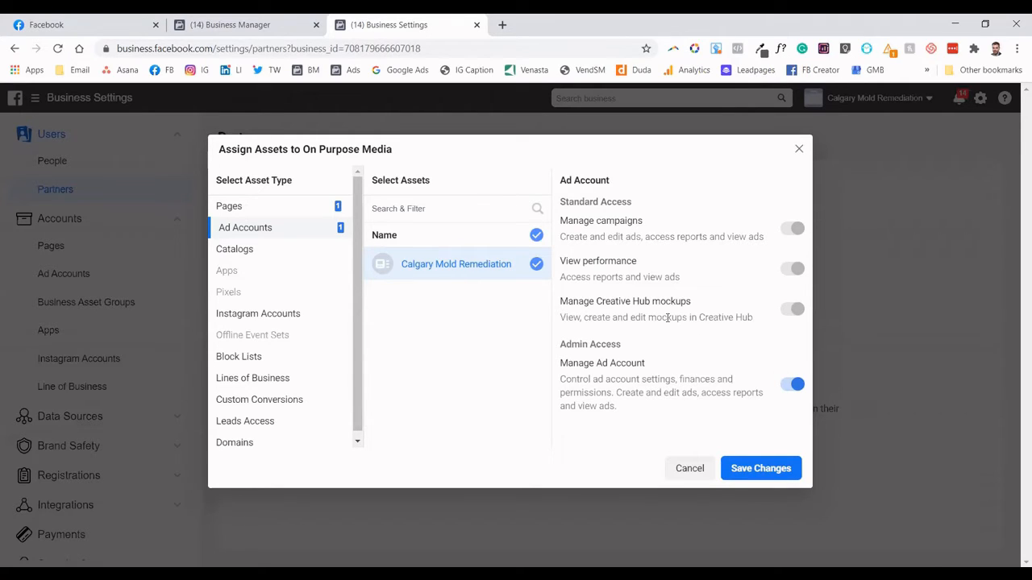
click(266, 315)
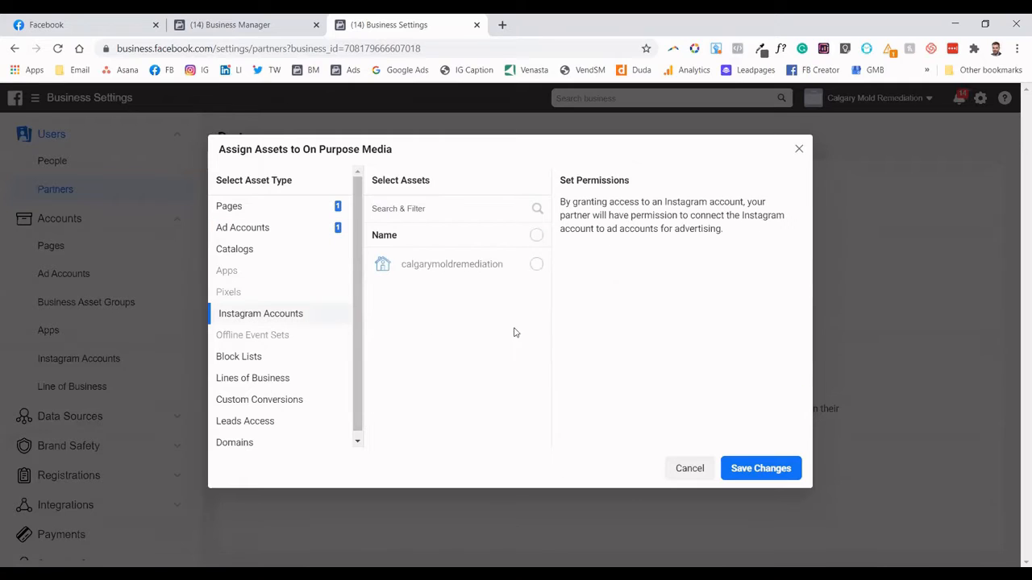
click(536, 265)
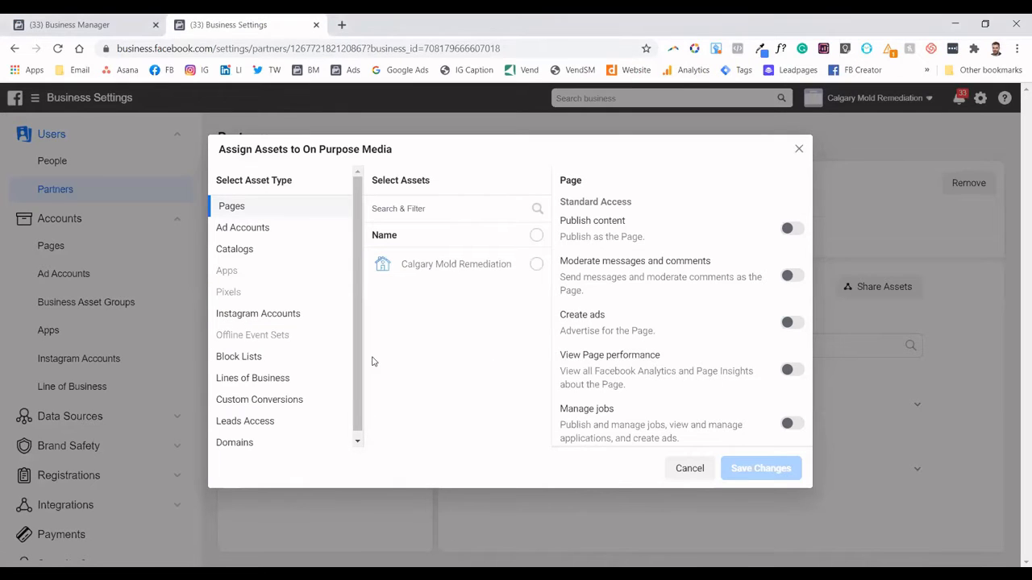
Leave the asset assignment for On Purpose Media without saving and open Events Manager
mouse_move(233, 294)
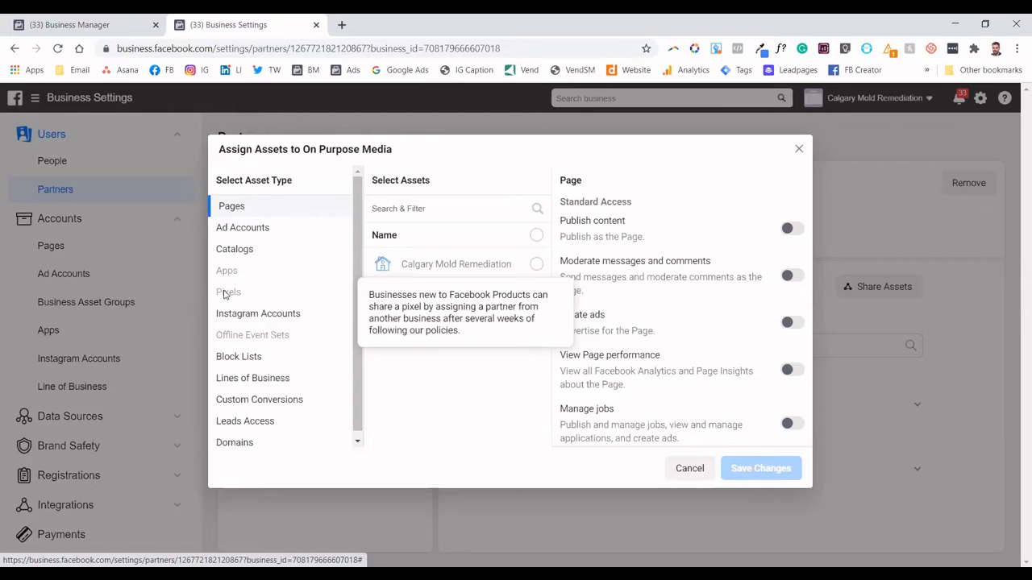
click(689, 468)
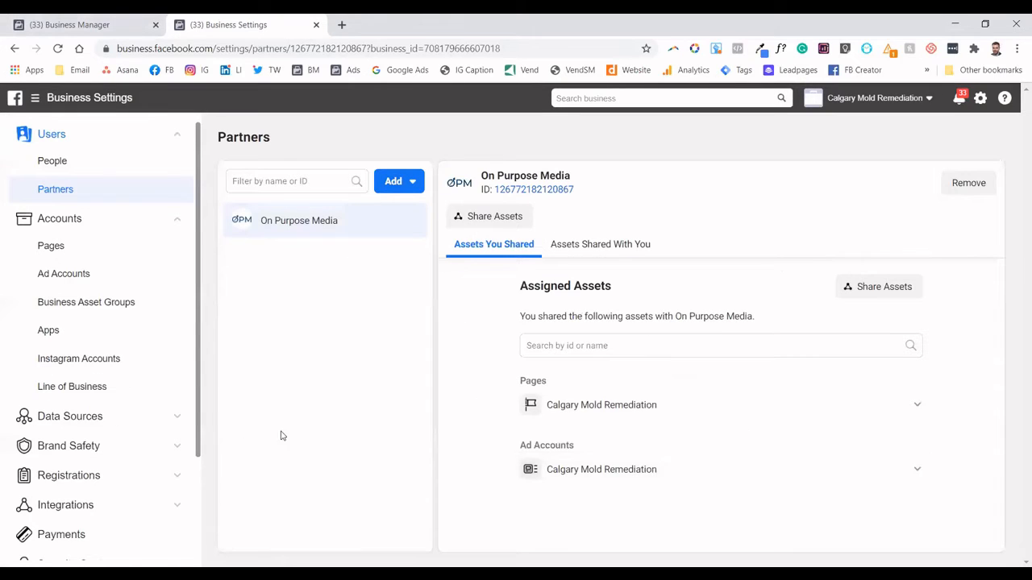
click(30, 102)
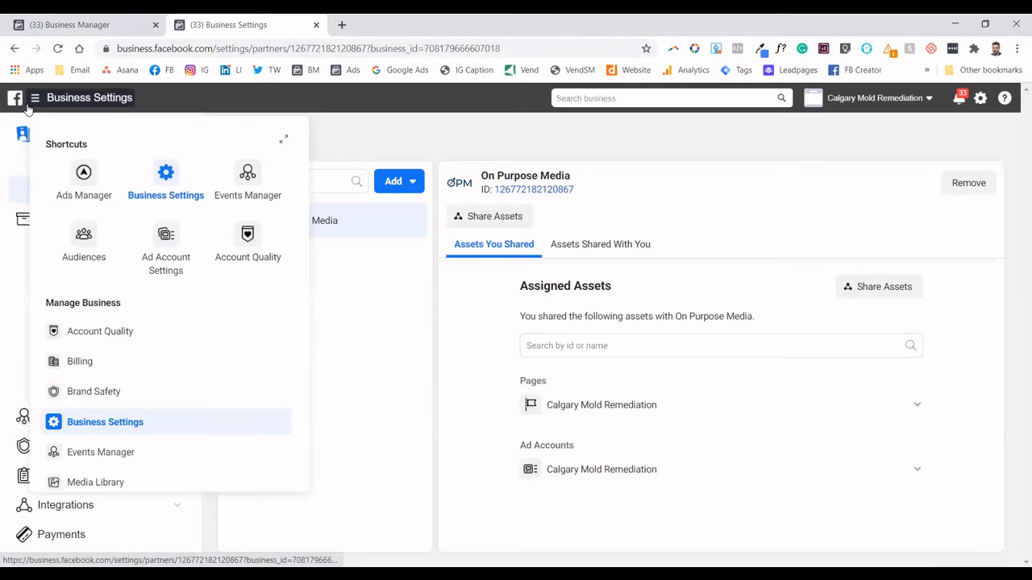
click(270, 200)
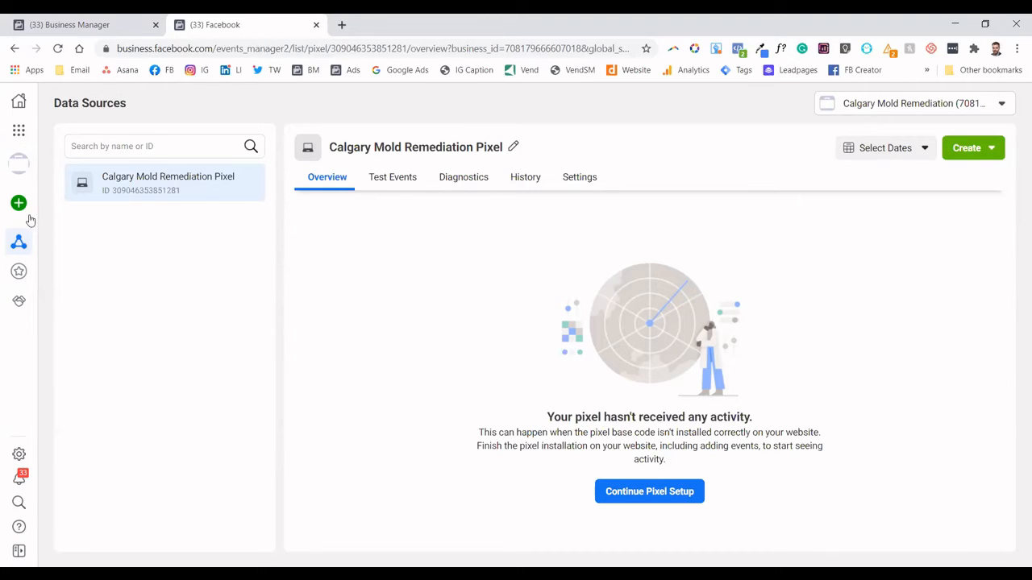
Start connecting a new Web data source with the Facebook Pixel method up to its name and website details, and cancel the setup
mouse_move(29, 216)
click(77, 203)
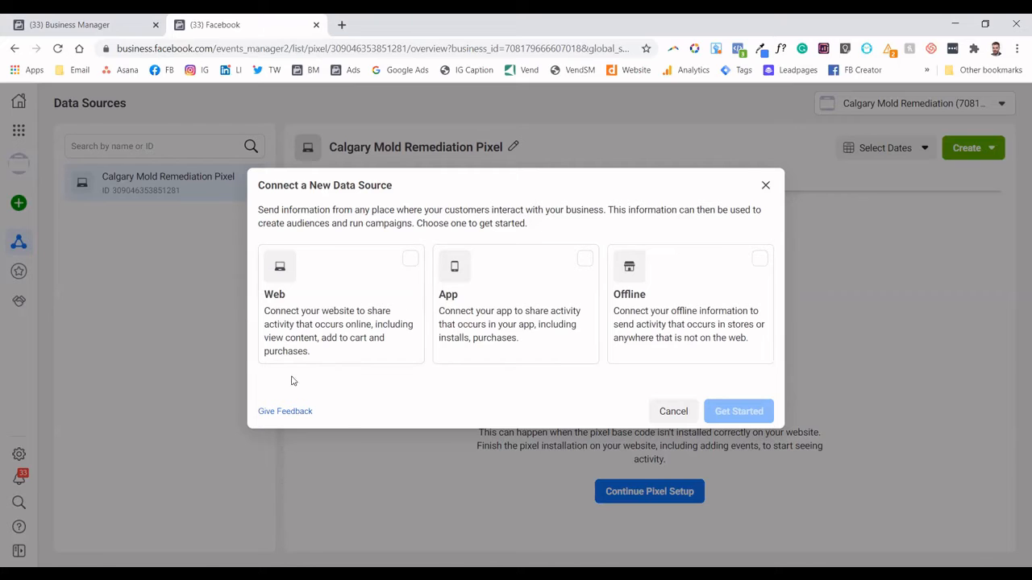
click(409, 260)
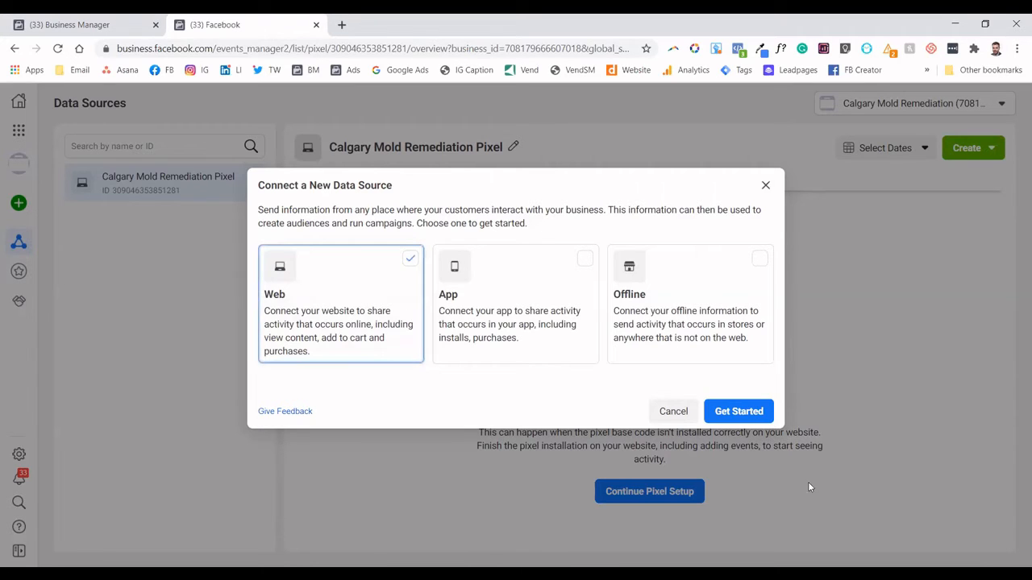
click(738, 411)
click(667, 289)
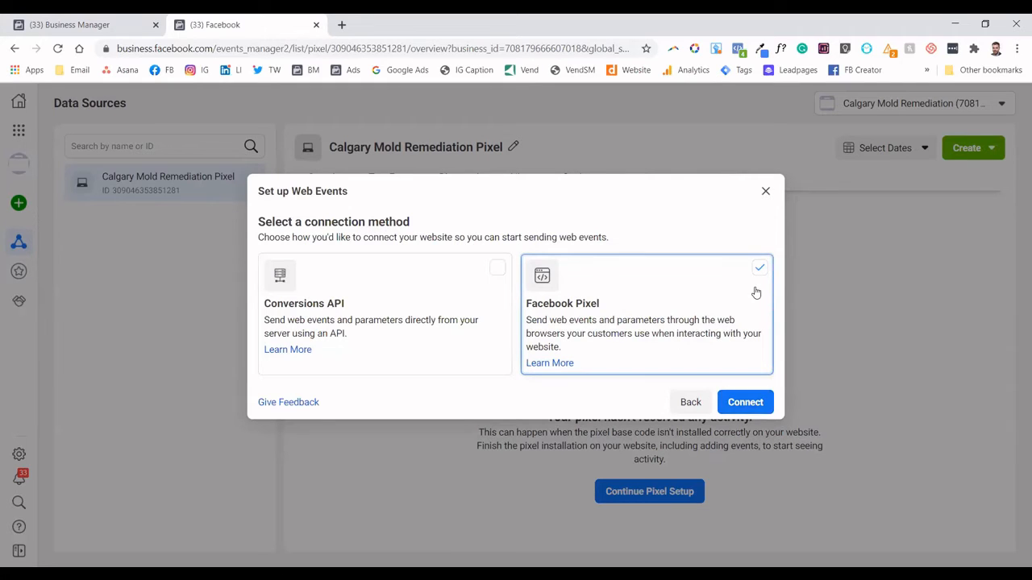
click(764, 402)
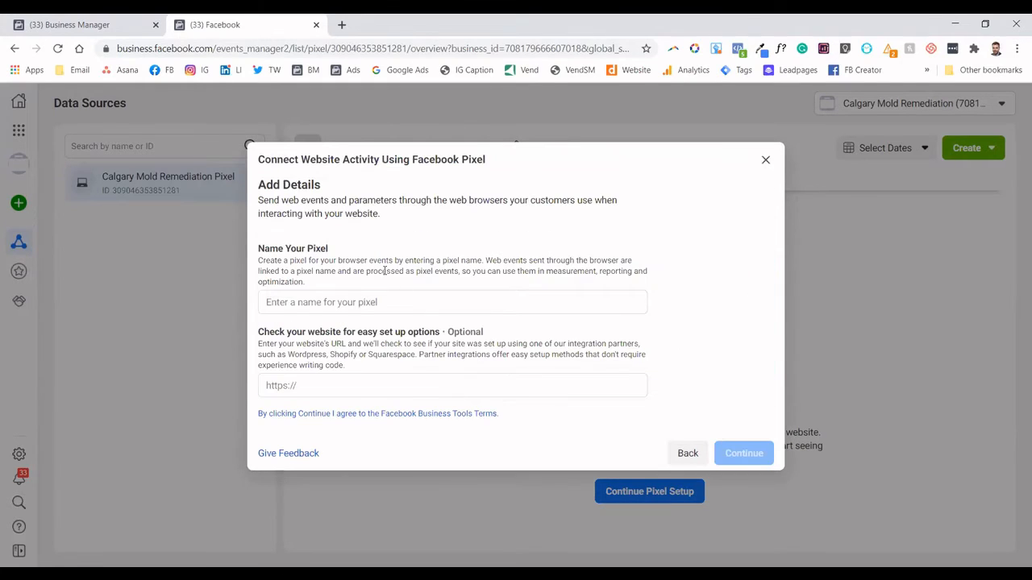
click(345, 302)
click(336, 385)
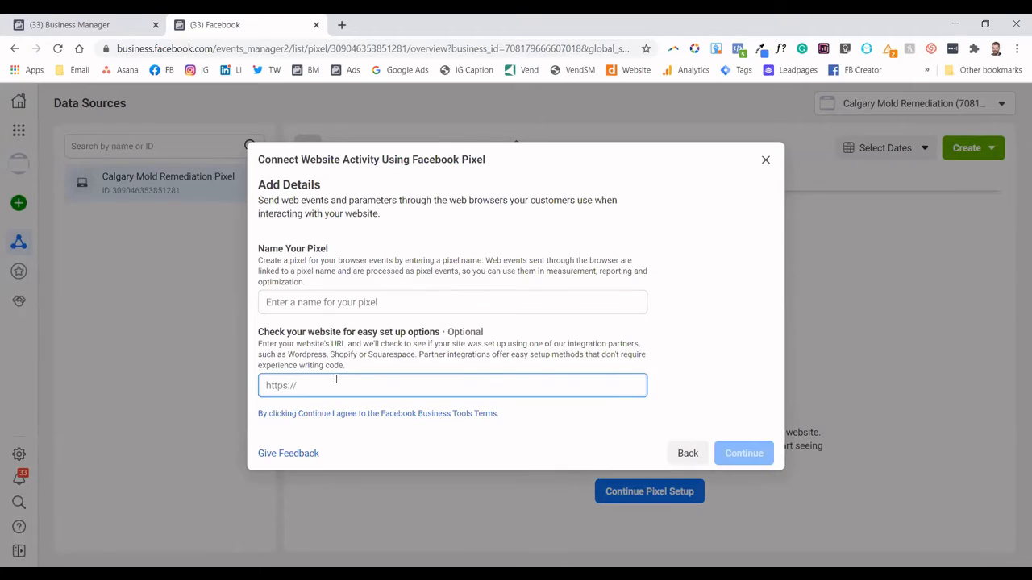
click(687, 456)
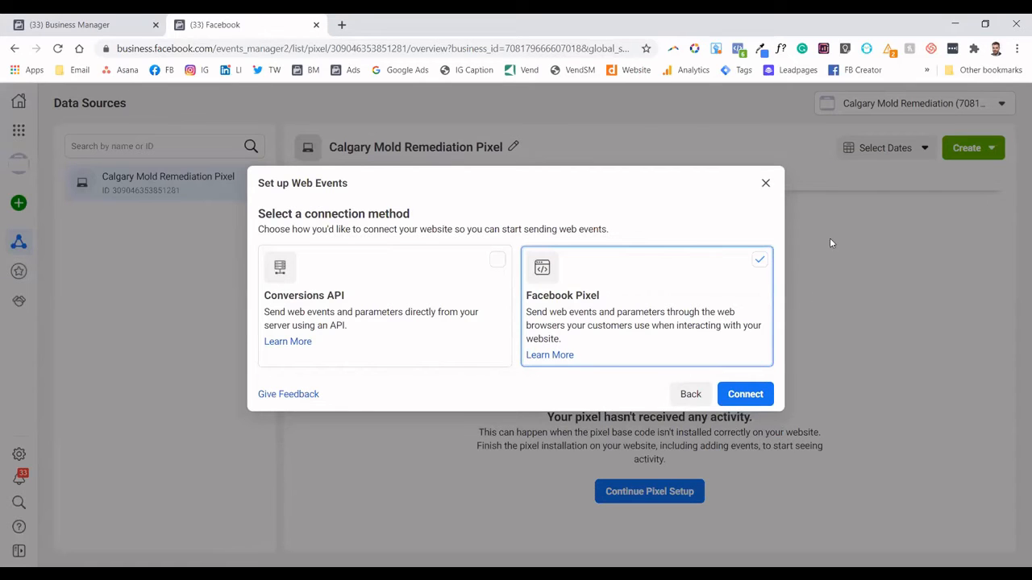
click(766, 184)
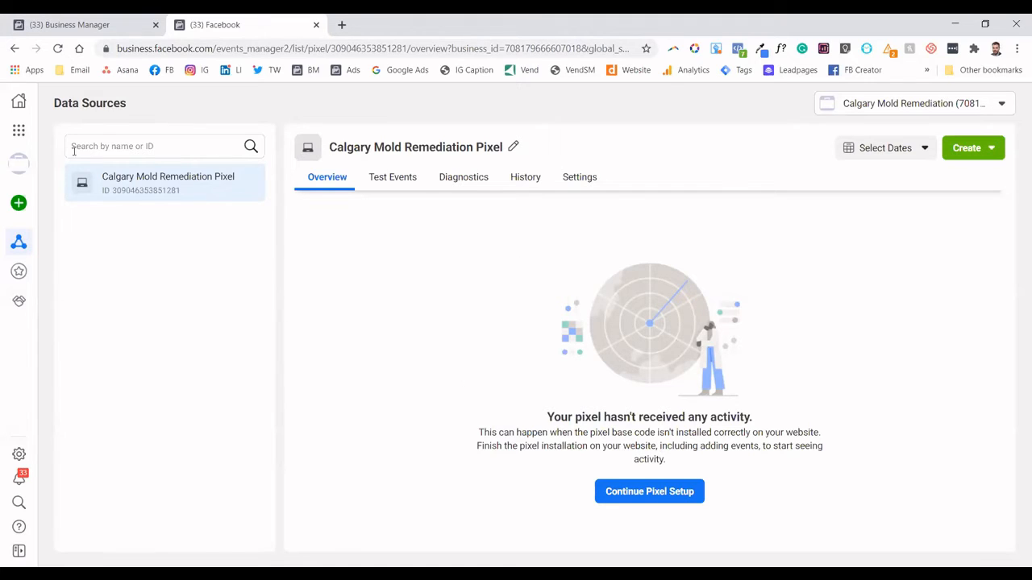
Return to the Business Settings from Events Manager
click(9, 133)
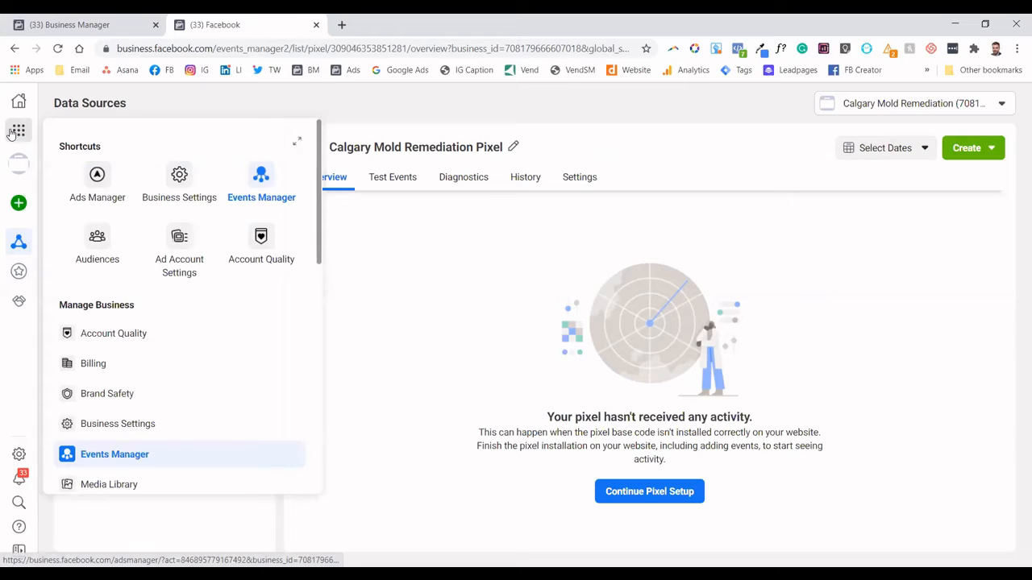
click(188, 195)
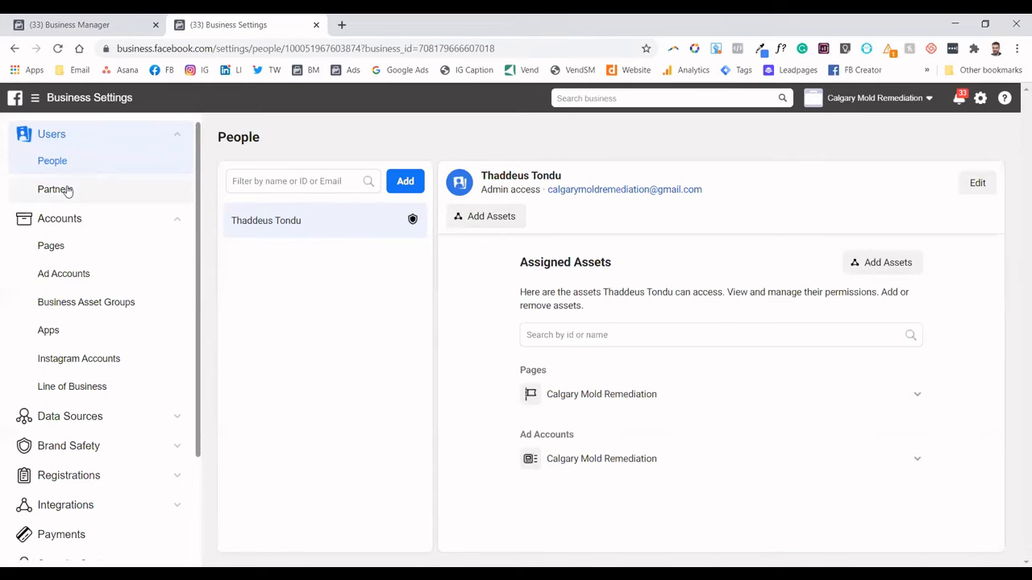
Start sharing the Calgary Mold Remediation page with the partner On Purpose Media, and cancel the assignment
click(67, 189)
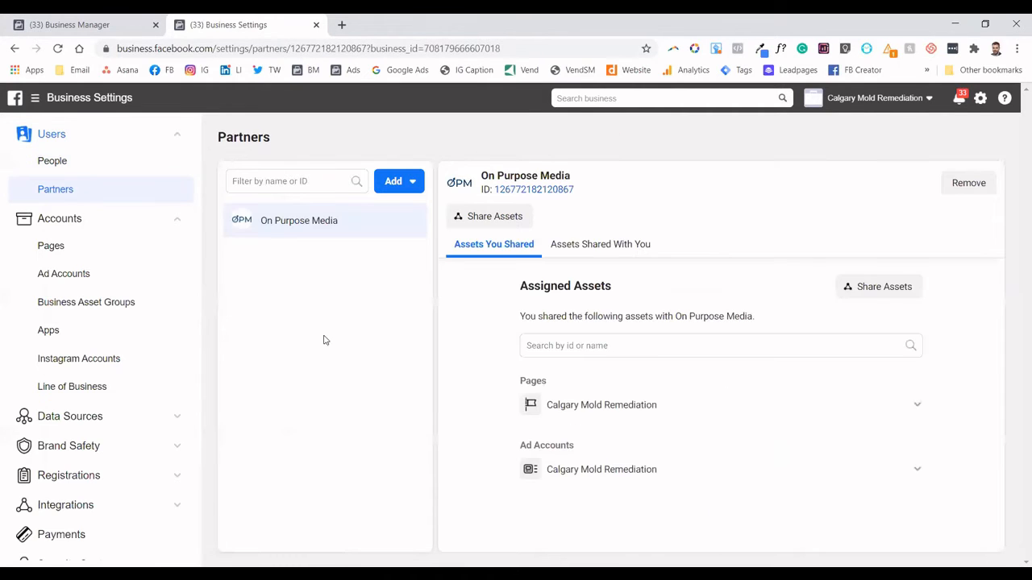
click(503, 219)
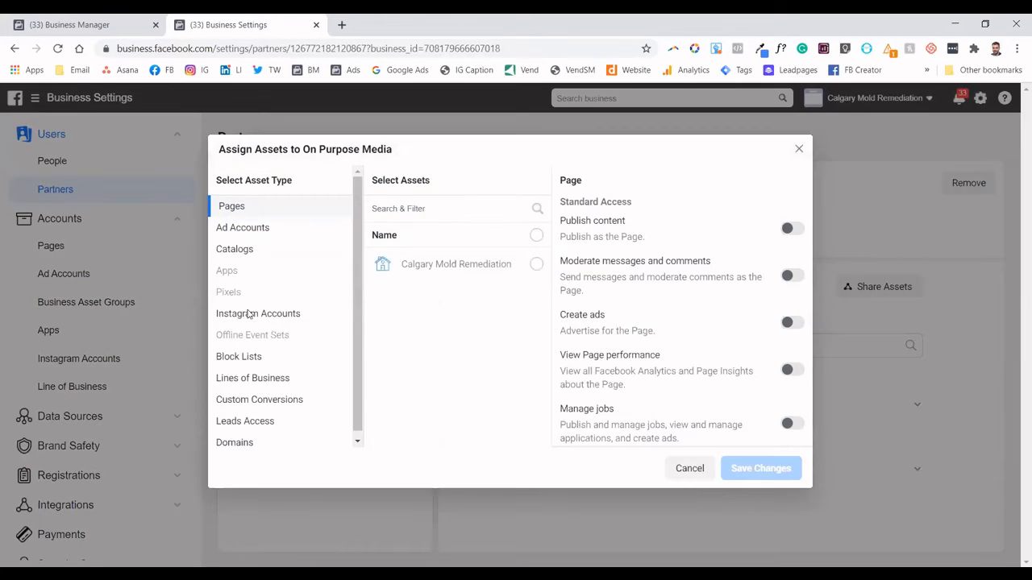
click(532, 266)
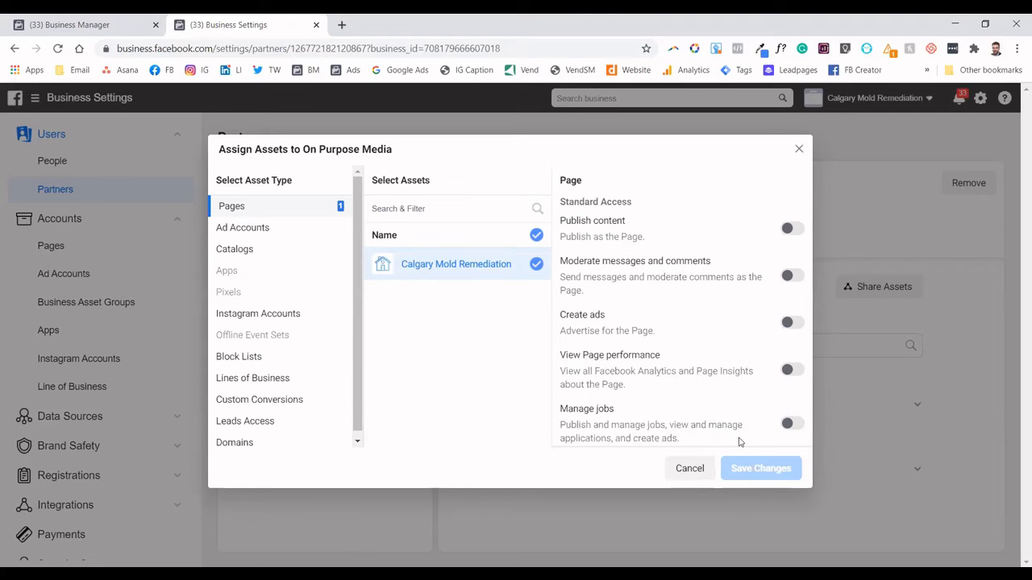
click(690, 469)
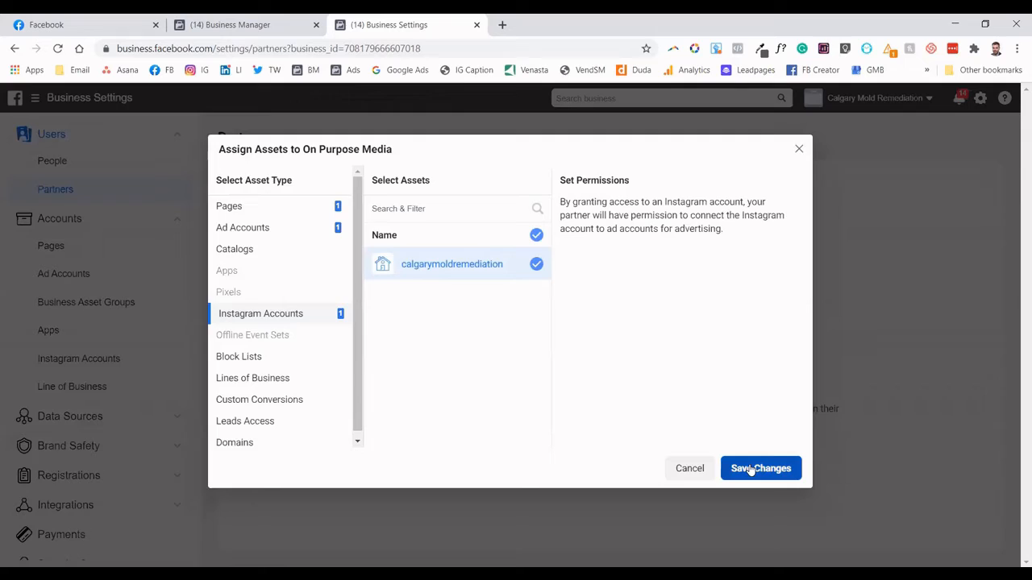
Save the selected page, ad account and Instagram account assignments for On Purpose Media and finish the sharing dialog
click(763, 469)
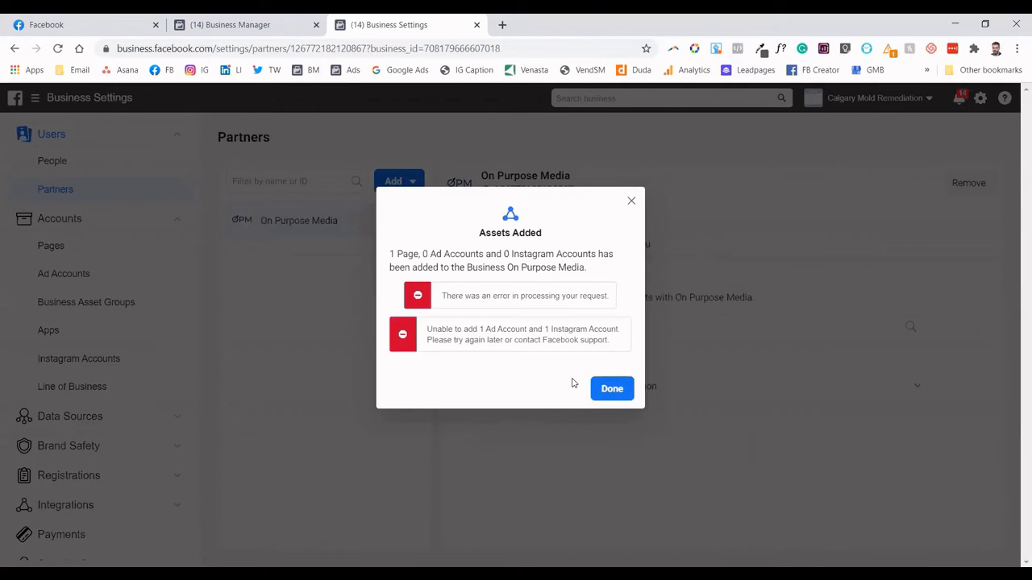
click(616, 395)
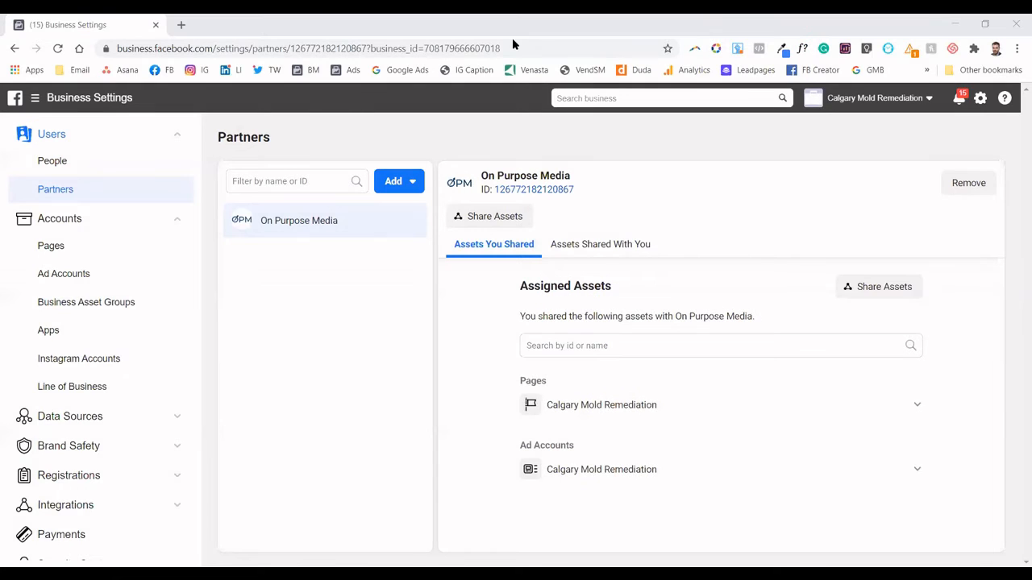
Select the Calgary Mold Remediation ad account with Manage Ad Account access for On Purpose Media, and cancel the assignment
click(511, 221)
click(260, 228)
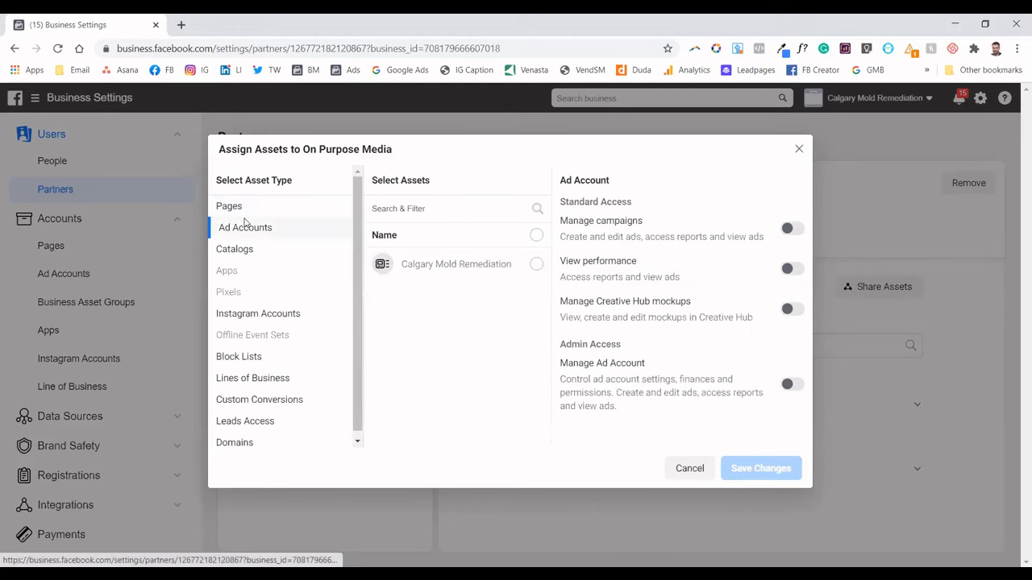
click(511, 266)
click(788, 385)
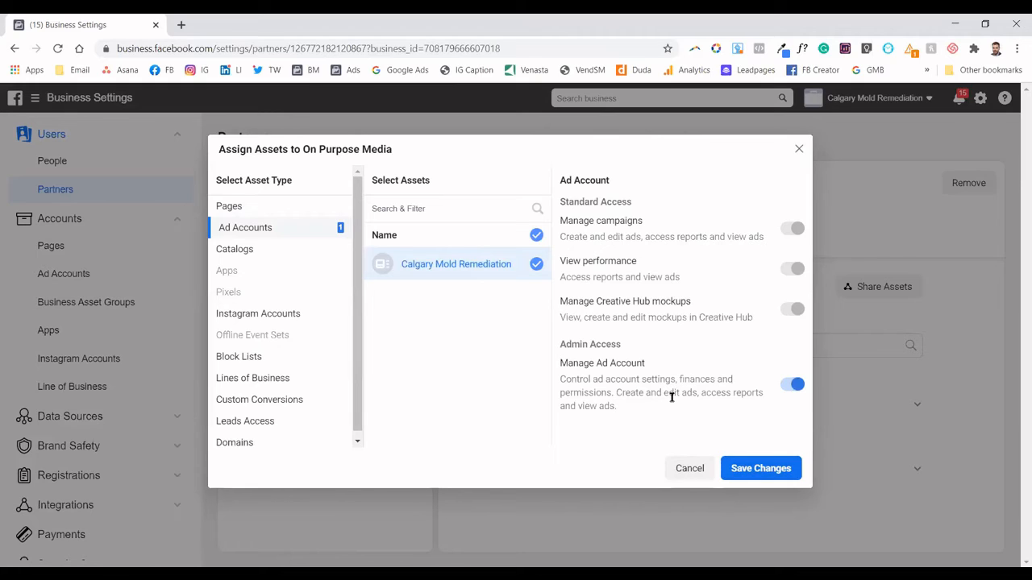
click(687, 471)
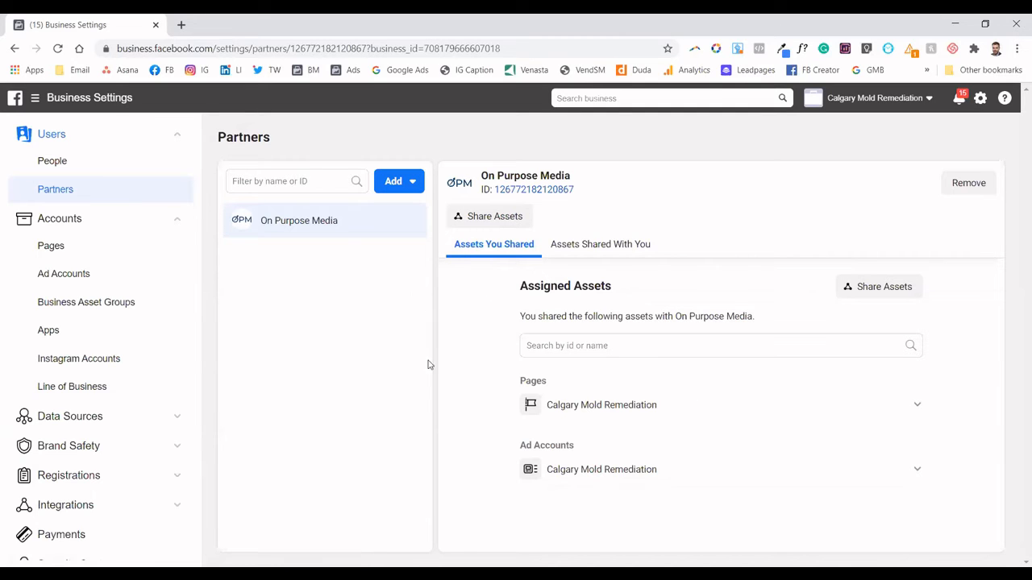
Try to create a new ad account from the Ad Accounts settings of Calgary Mold Remediation
click(94, 276)
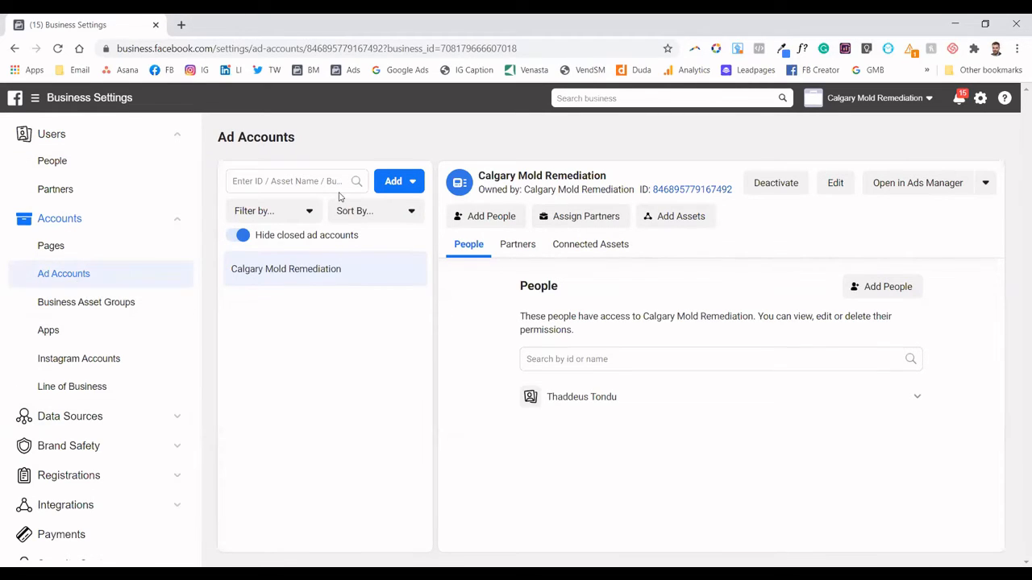
click(397, 184)
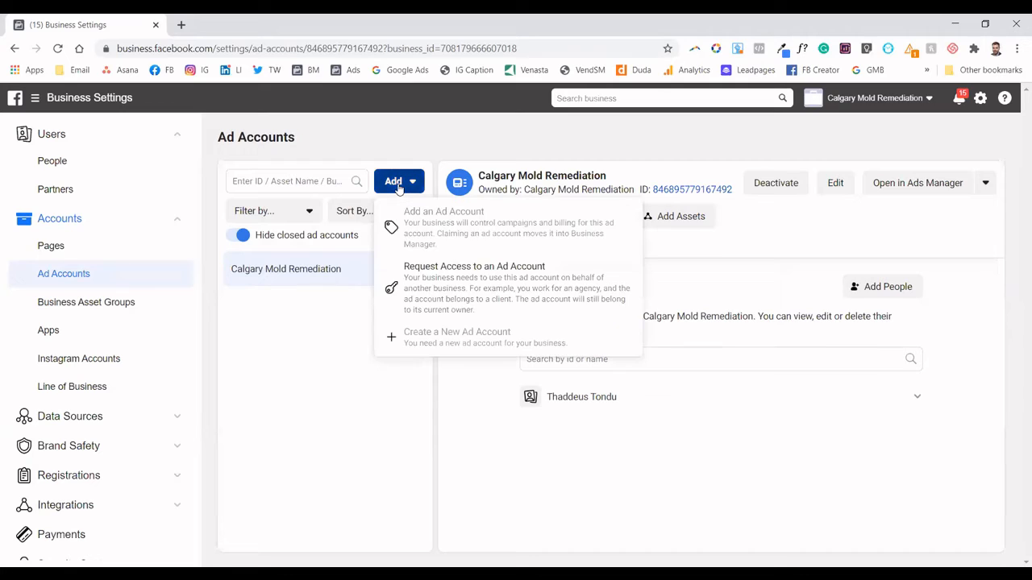
click(449, 339)
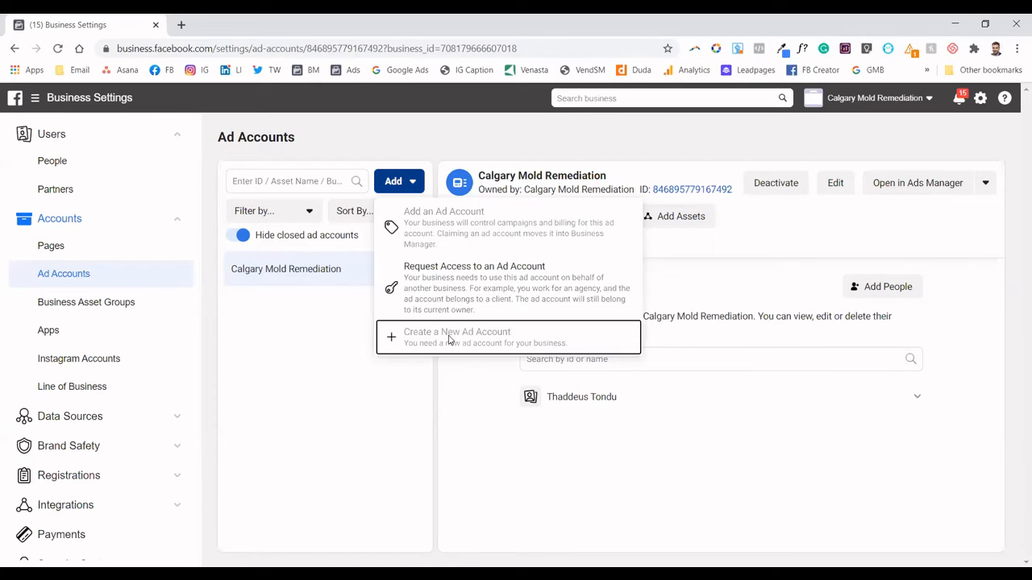
click(260, 316)
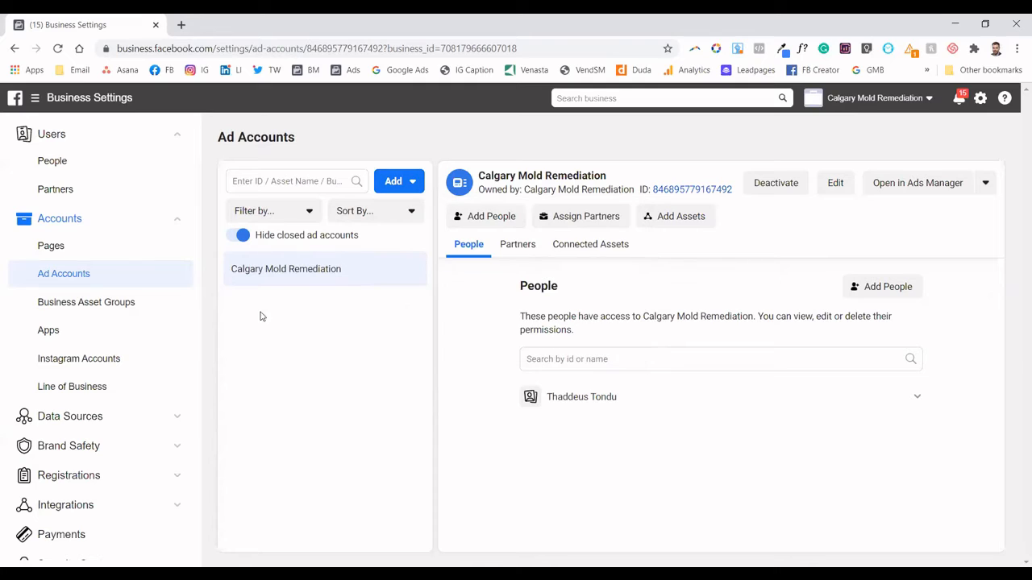
click(397, 182)
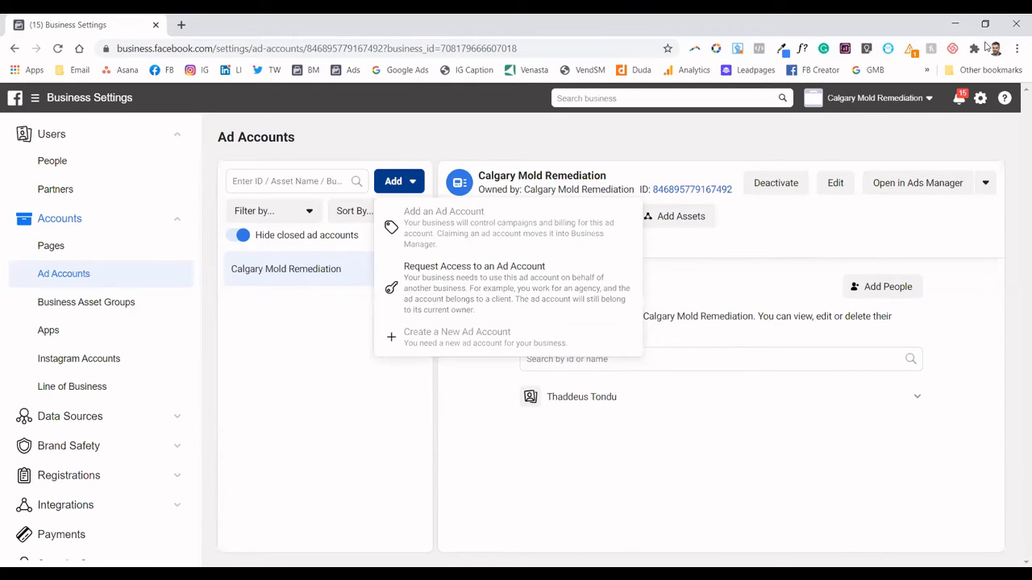
Switch to the On Purpose Media business and start creating a new ad account
click(887, 109)
click(833, 207)
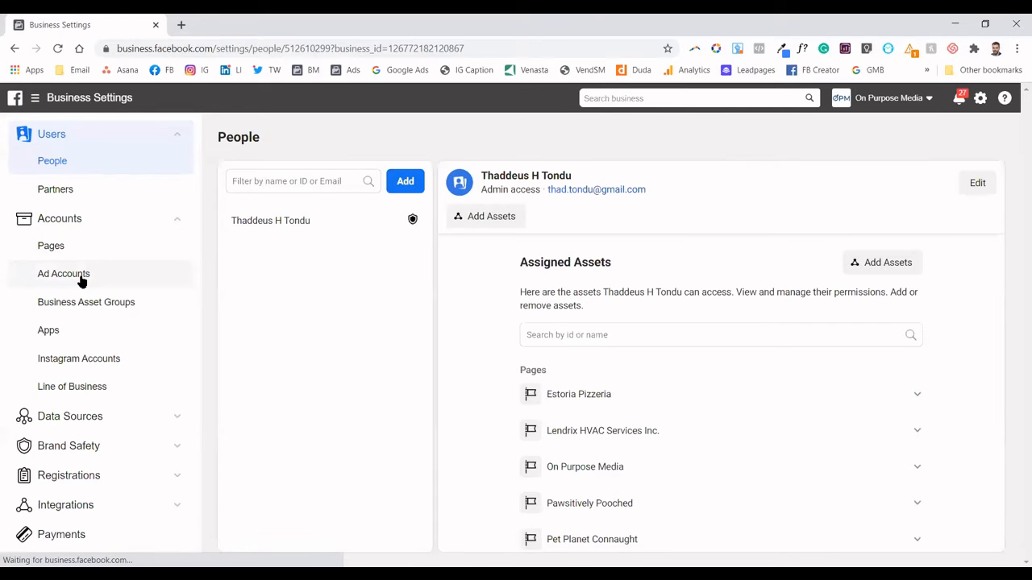
click(77, 276)
click(382, 197)
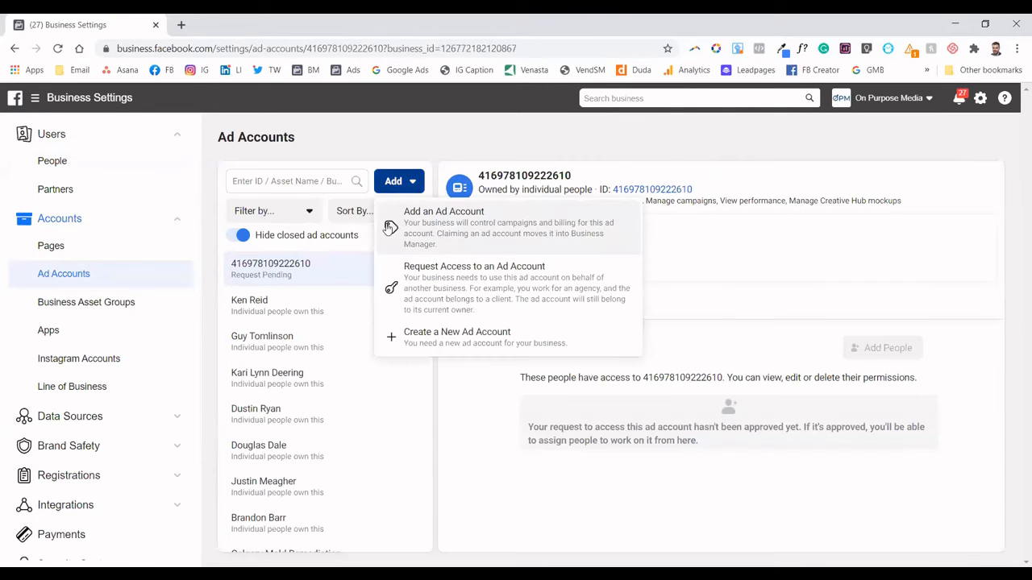
click(409, 332)
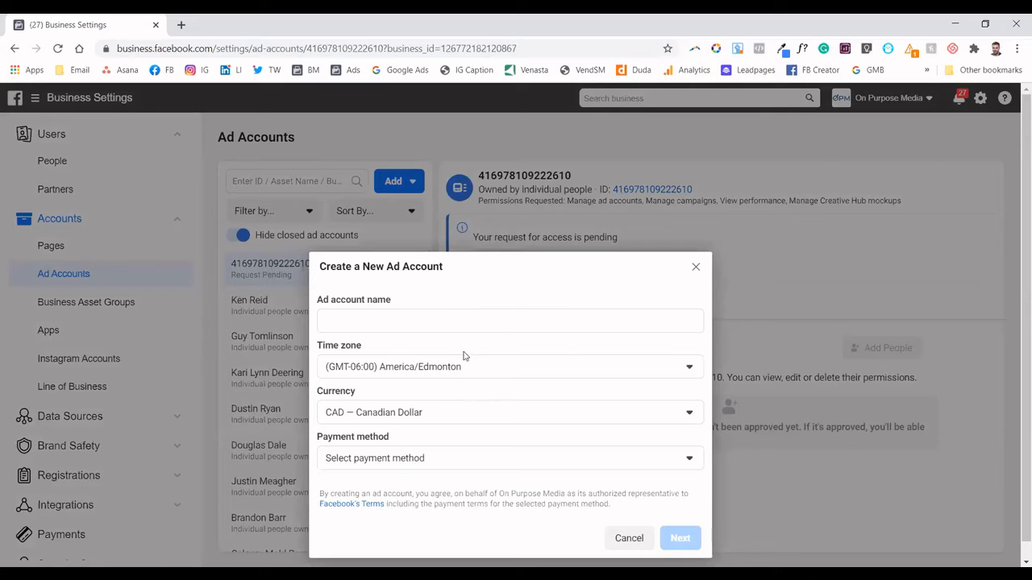
Name the new ad account dfsadfsa, choose a payment method, proceed to the intended-use question and close without creating it
click(378, 327)
text(dfsadfsa)
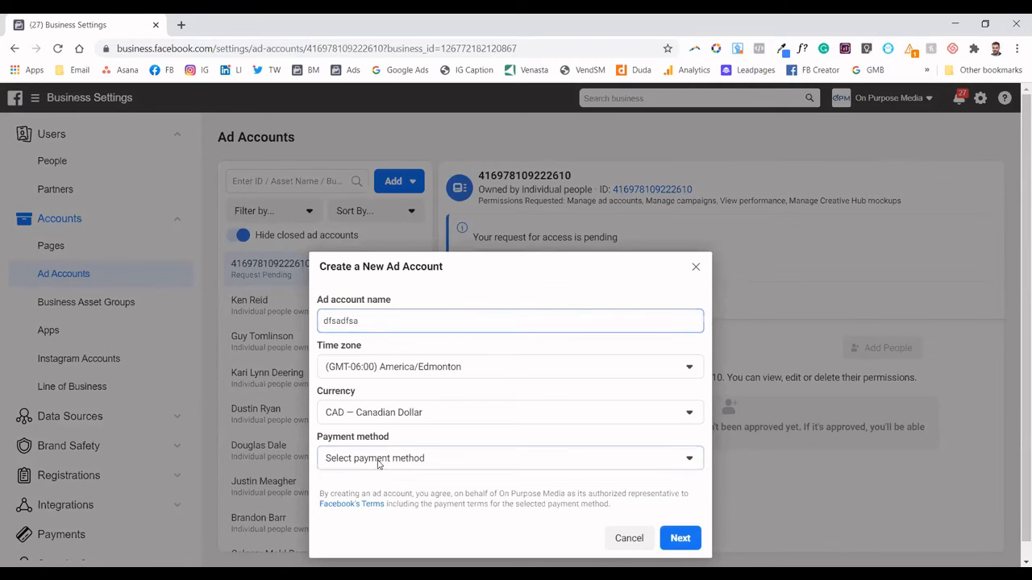
click(384, 461)
click(387, 510)
click(681, 538)
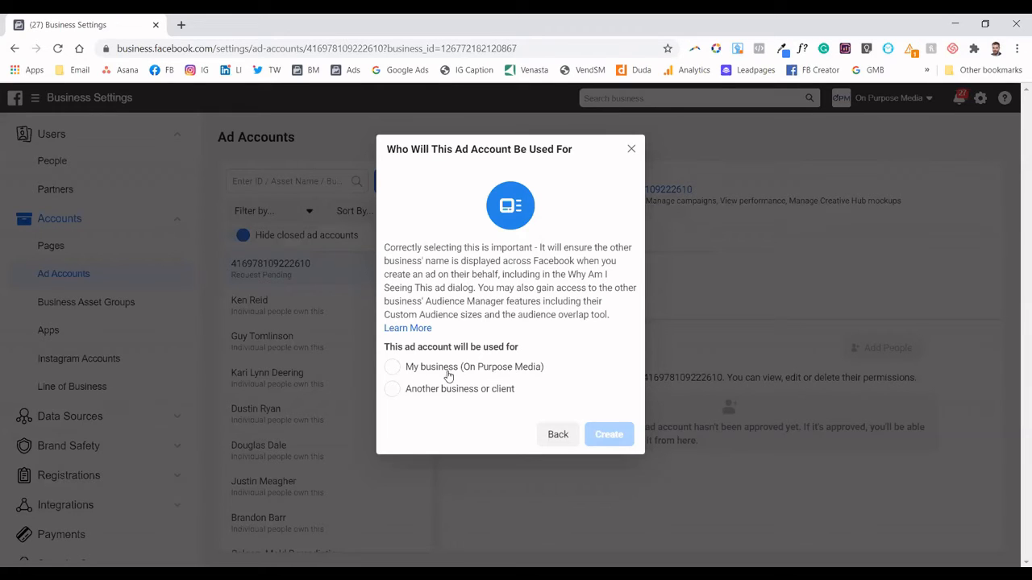
click(632, 150)
Switch back to the Calgary Mold Remediation business and review its Business Info, down to the business options and personal info
click(877, 99)
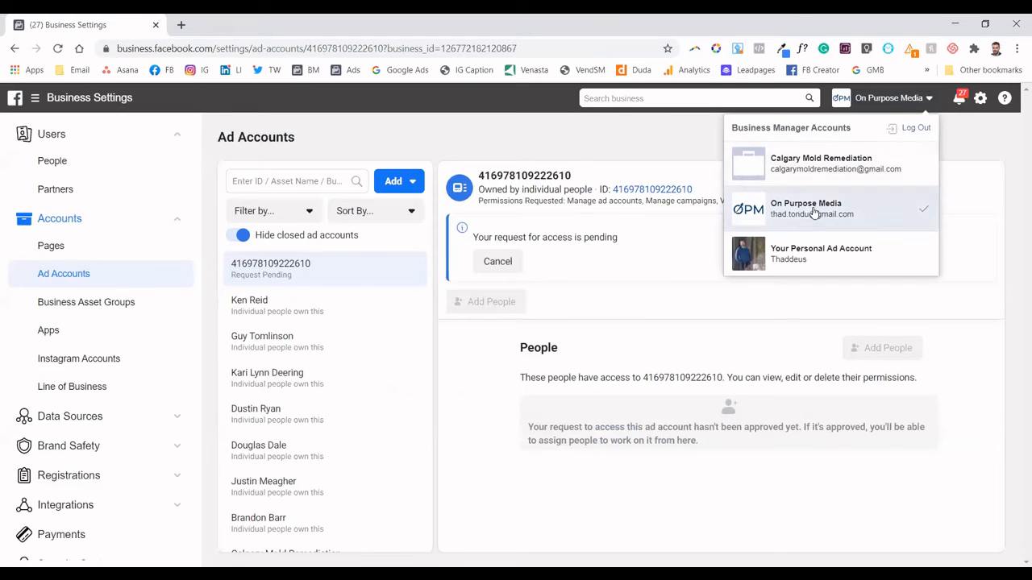
click(814, 160)
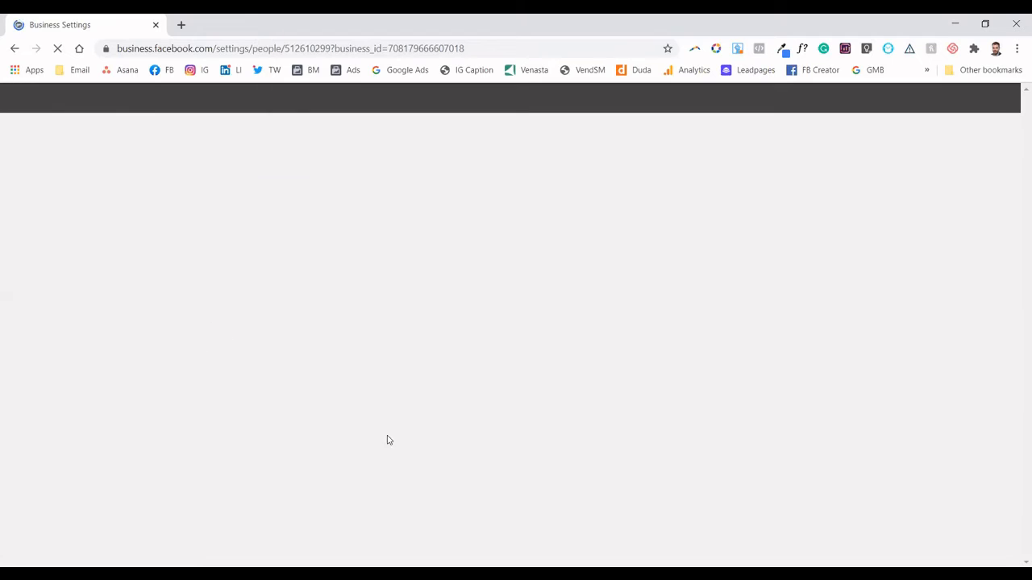
scroll(113, 322, down, 3)
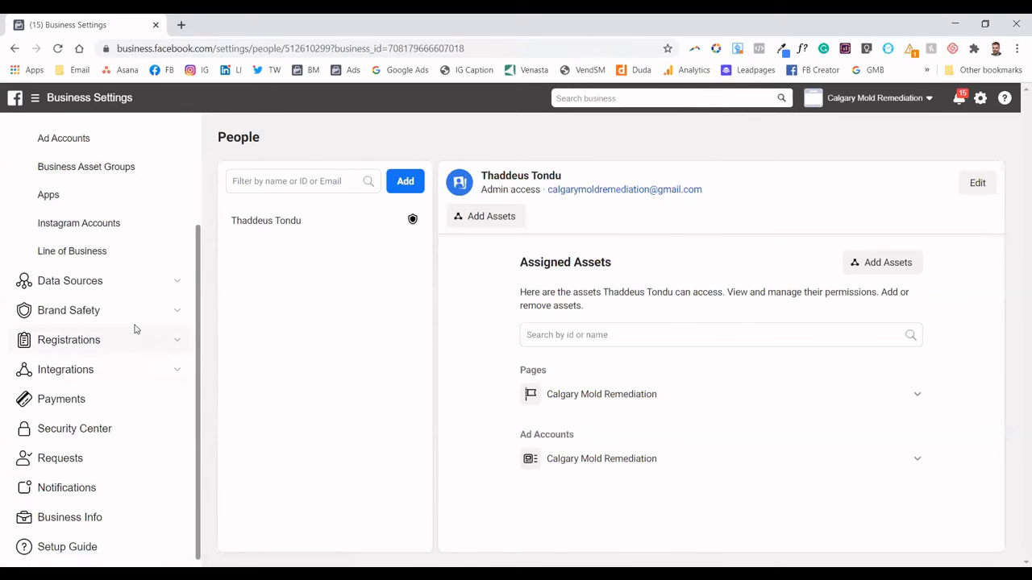
click(64, 520)
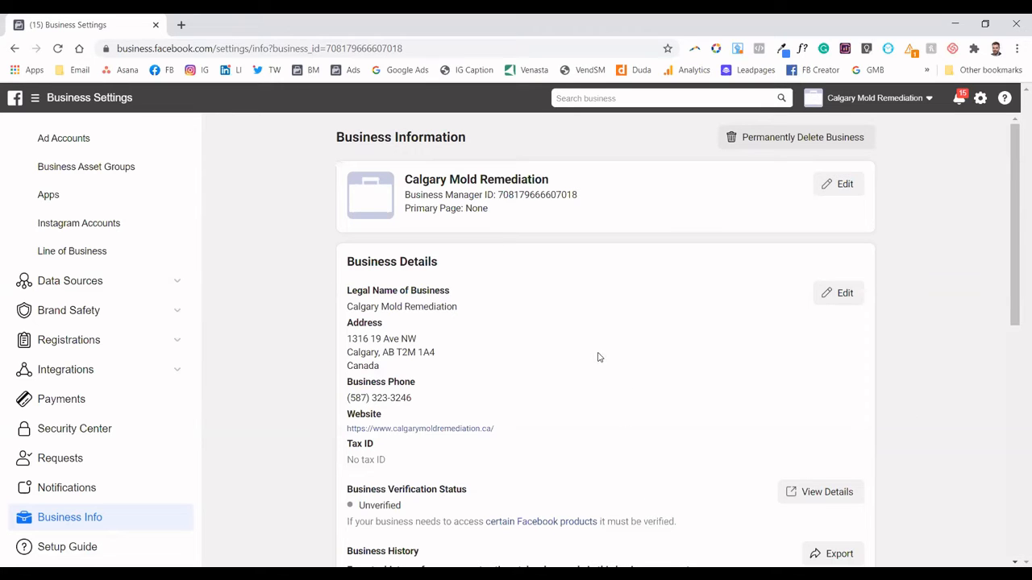
scroll(592, 353, down, 7)
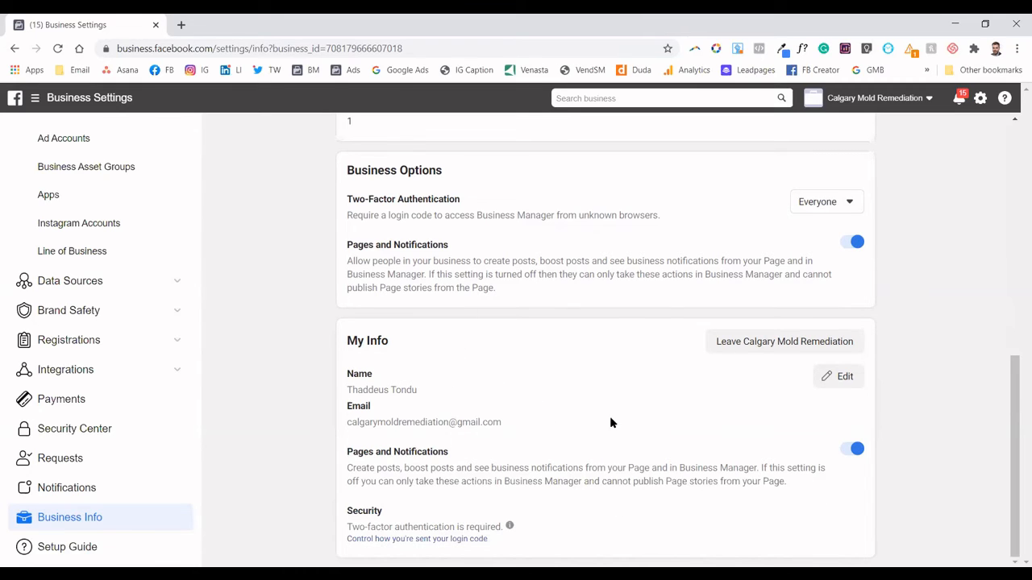
scroll(108, 362, up, 2)
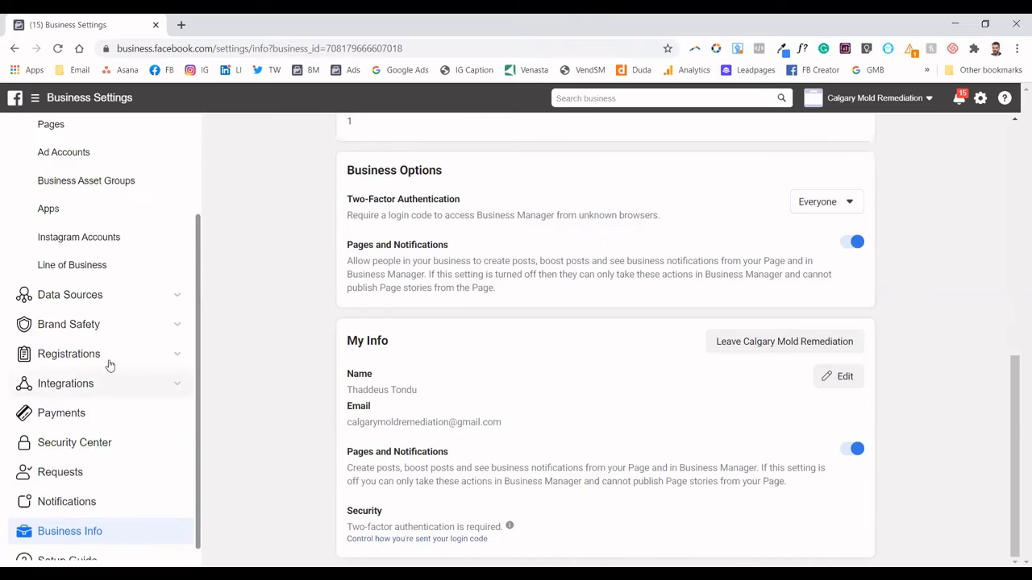
Review the options for adding a partner and the asset assignment for On Purpose Media, and close them without changes
click(55, 188)
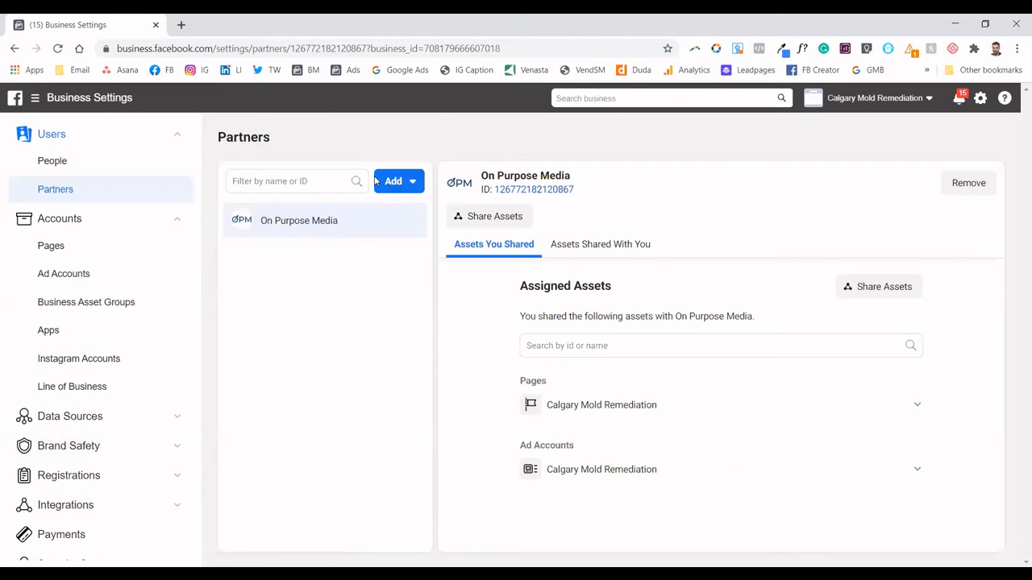
click(388, 182)
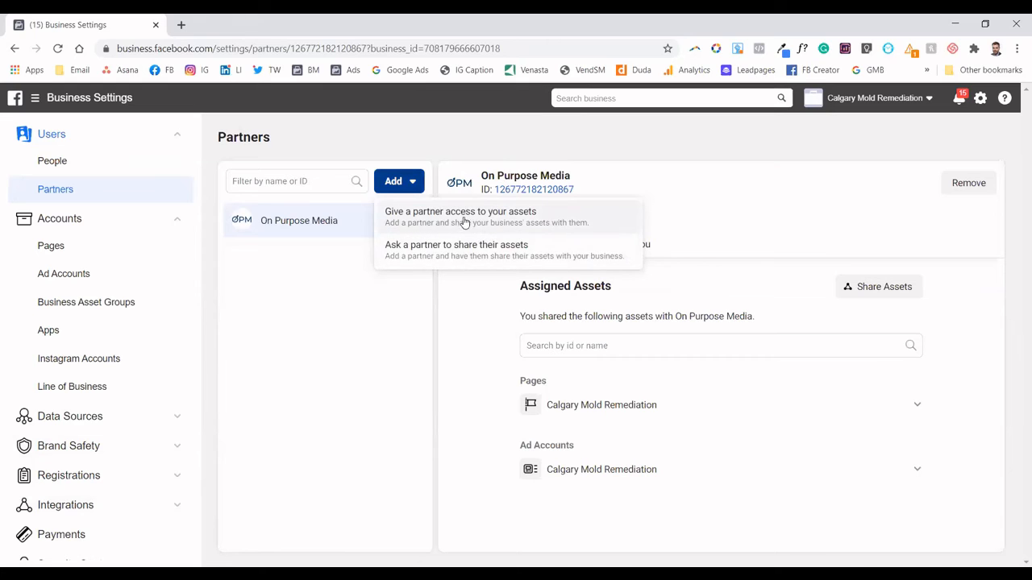
click(498, 240)
click(491, 218)
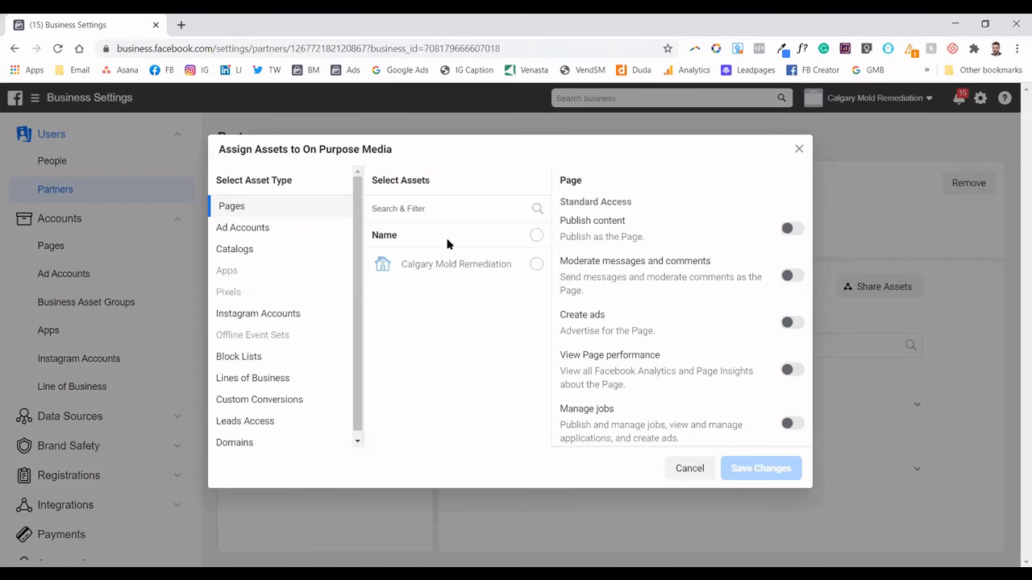
click(798, 150)
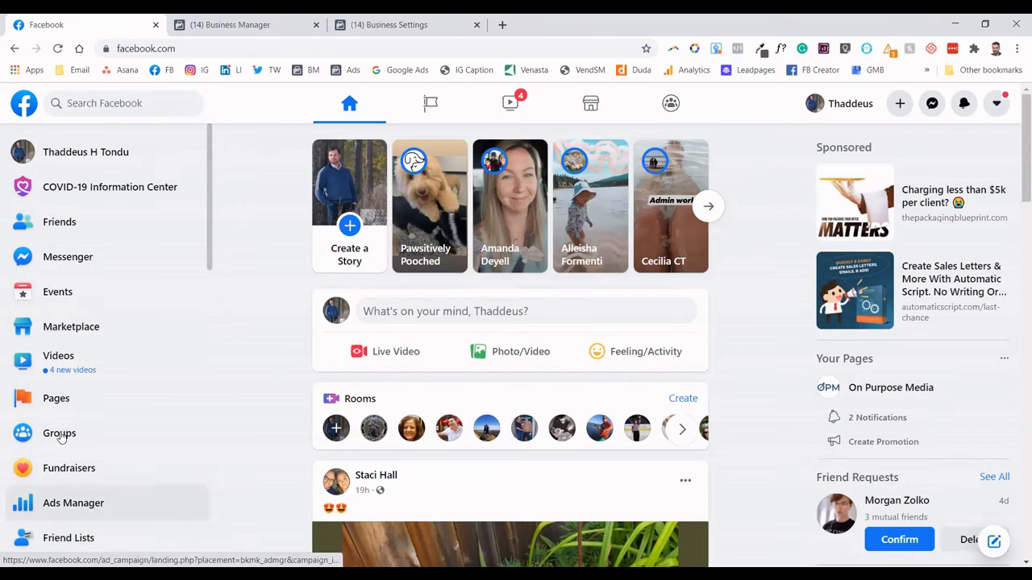
Open Ads Manager from the Facebook home page in a new browser tab and switch to it
right_click(33, 501)
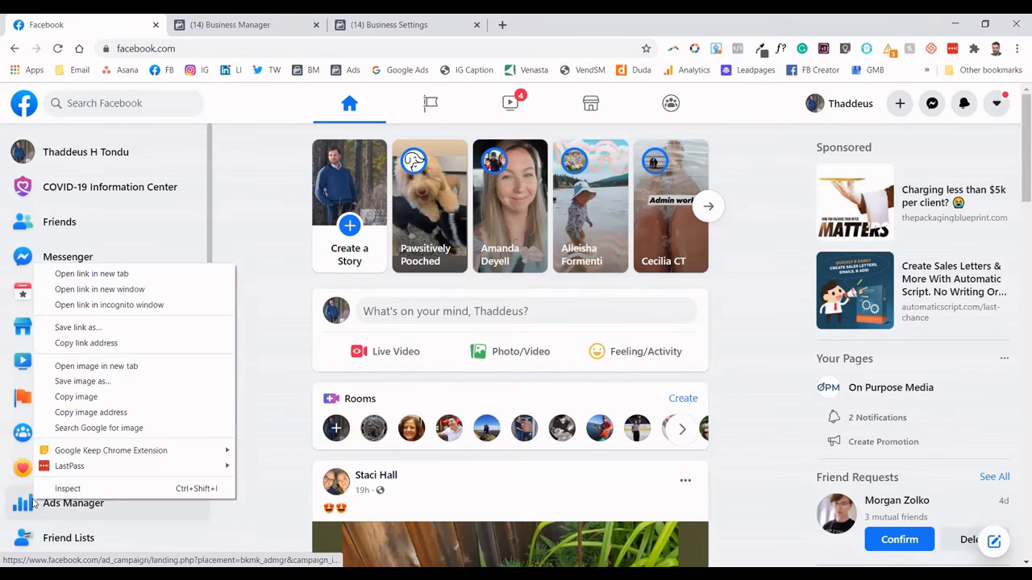
click(91, 274)
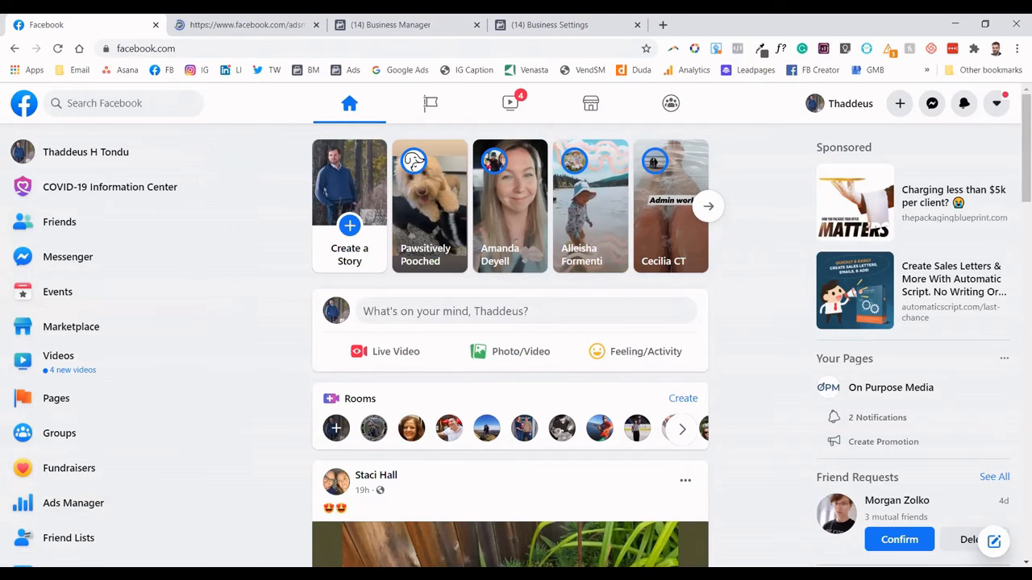
click(243, 25)
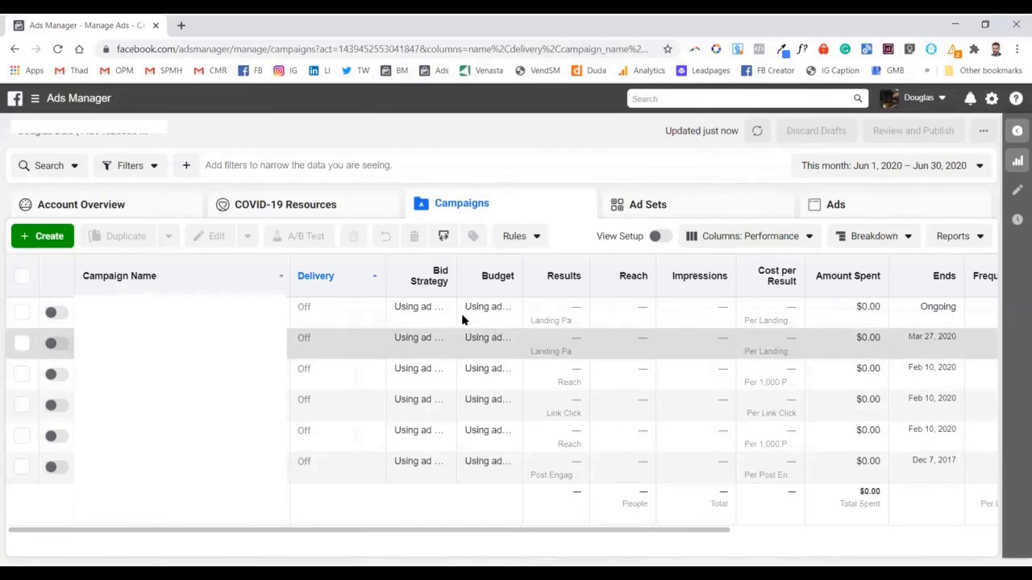
Open the ad account's settings and start responding to On Purpose Media's pending agency request
click(991, 99)
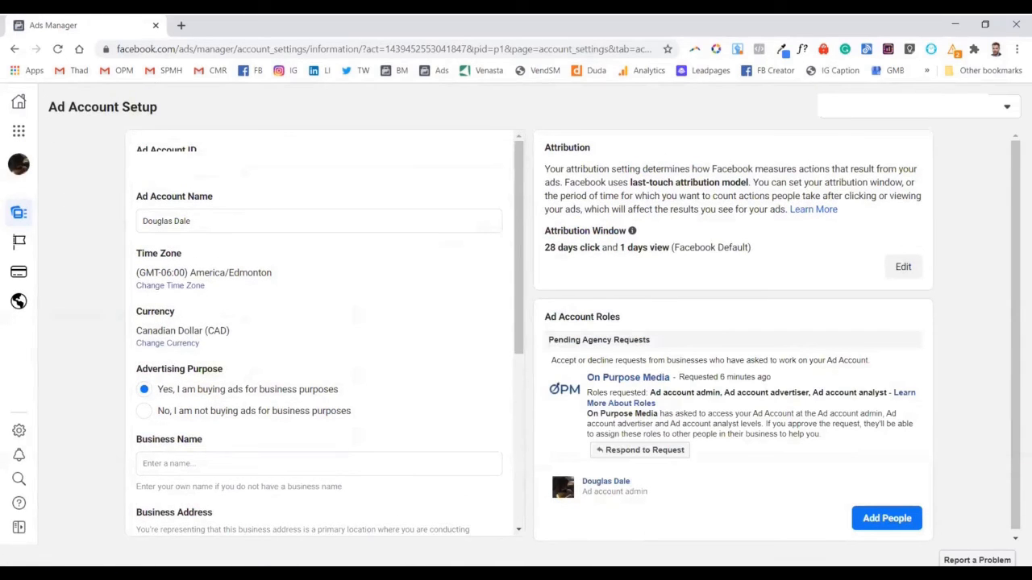
mouse_move(21, 211)
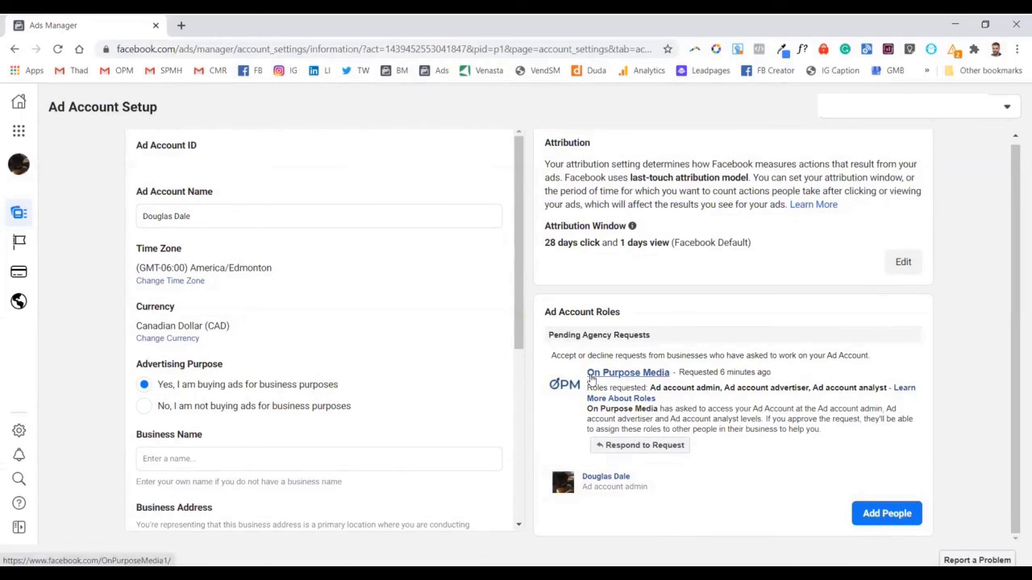
click(663, 446)
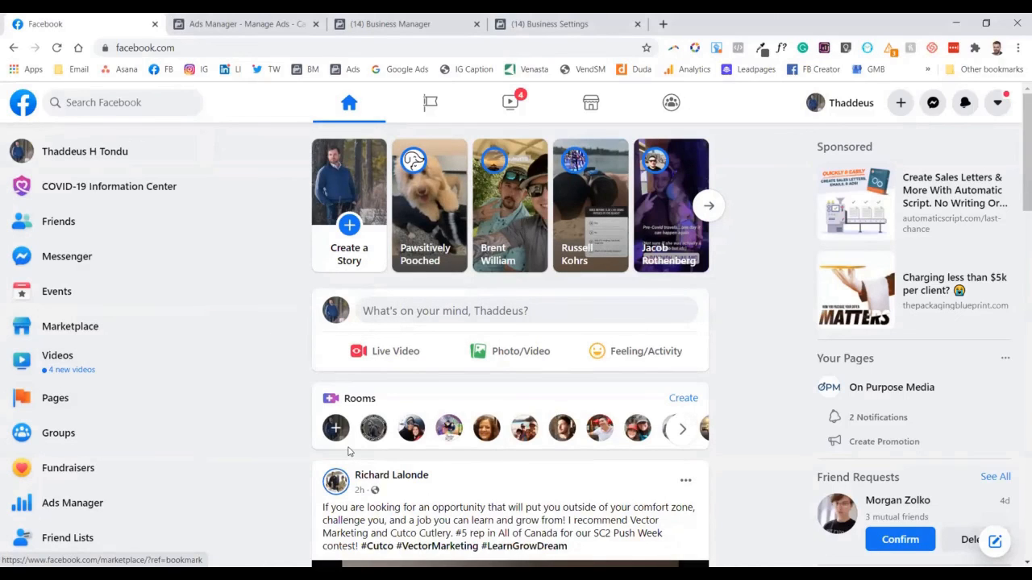
Open the On Purpose Media page from the Facebook home page and go to its page settings
scroll(348, 448, right, 1)
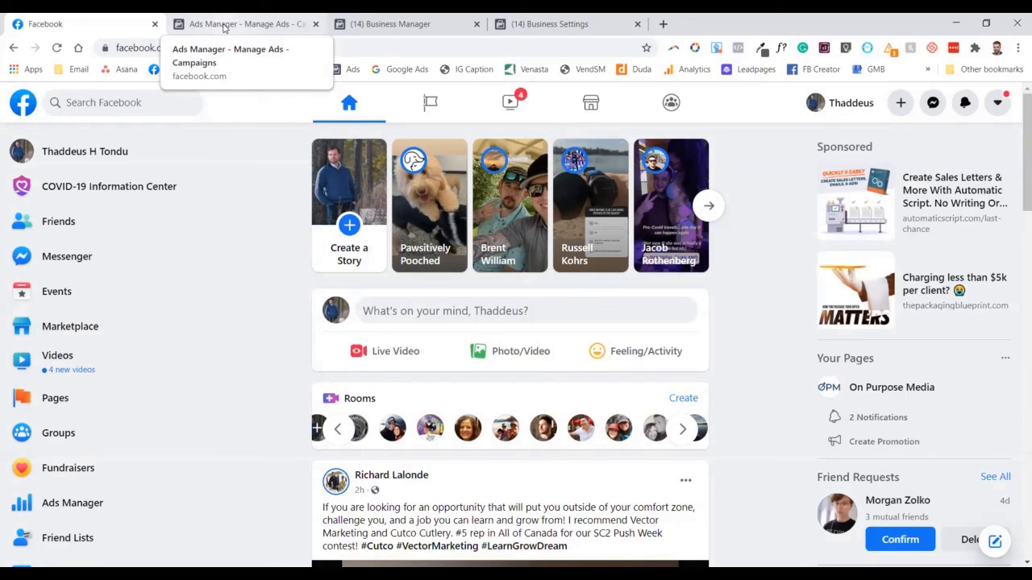
click(46, 401)
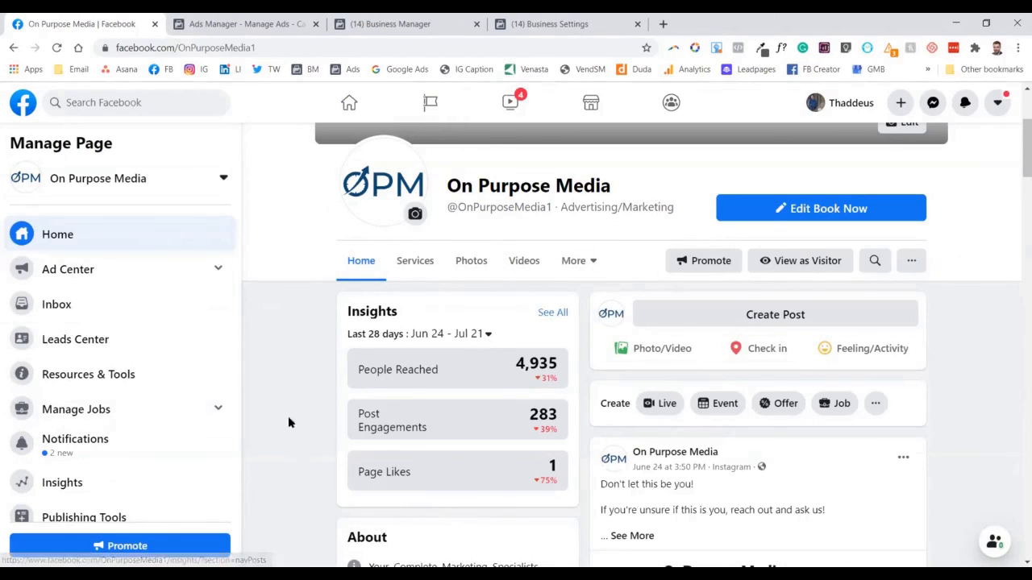
click(152, 341)
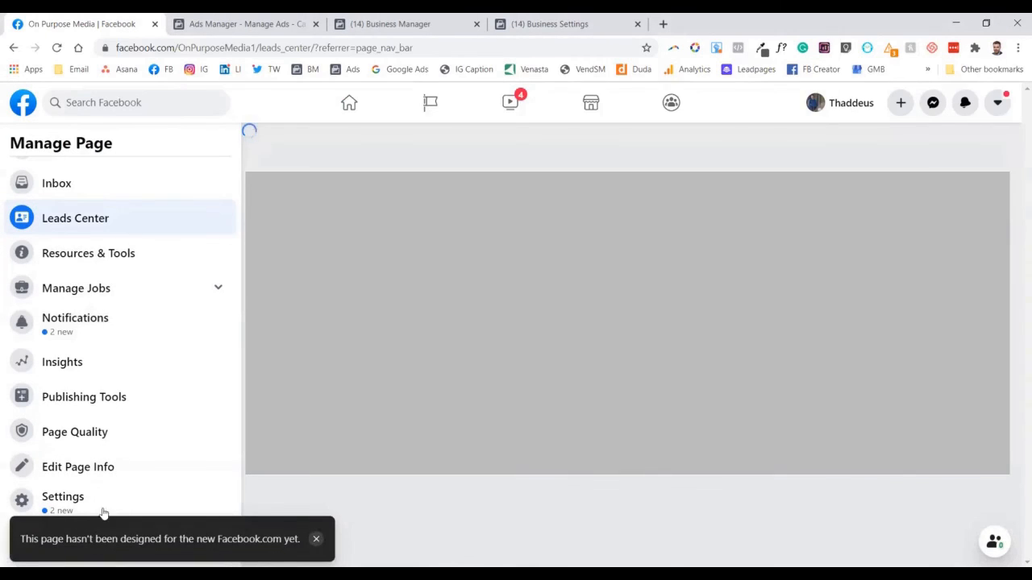
click(78, 509)
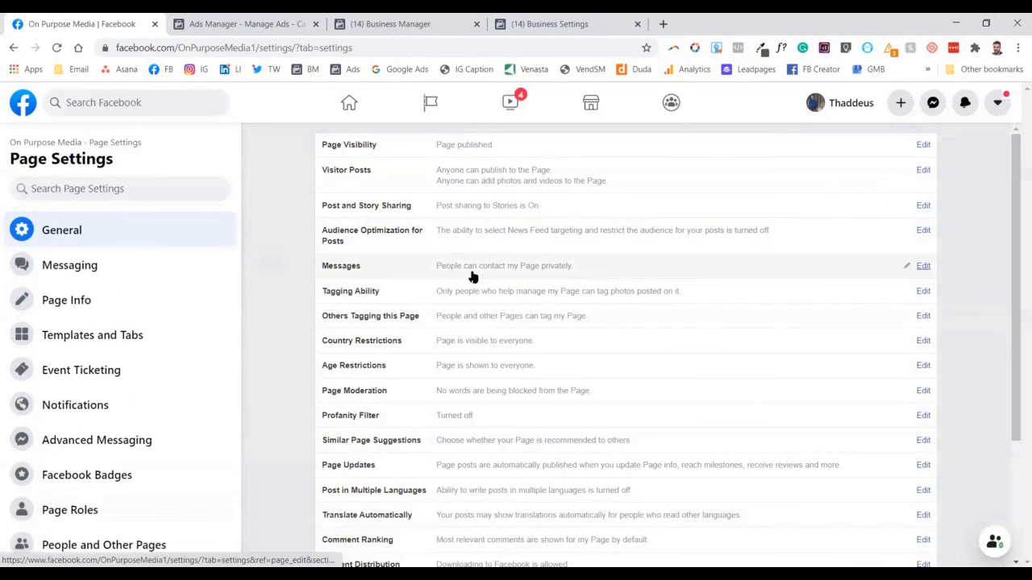
Open the Page Roles settings and review the sections for assigning a new role, the page owner and existing roles
scroll(152, 410, down, 2)
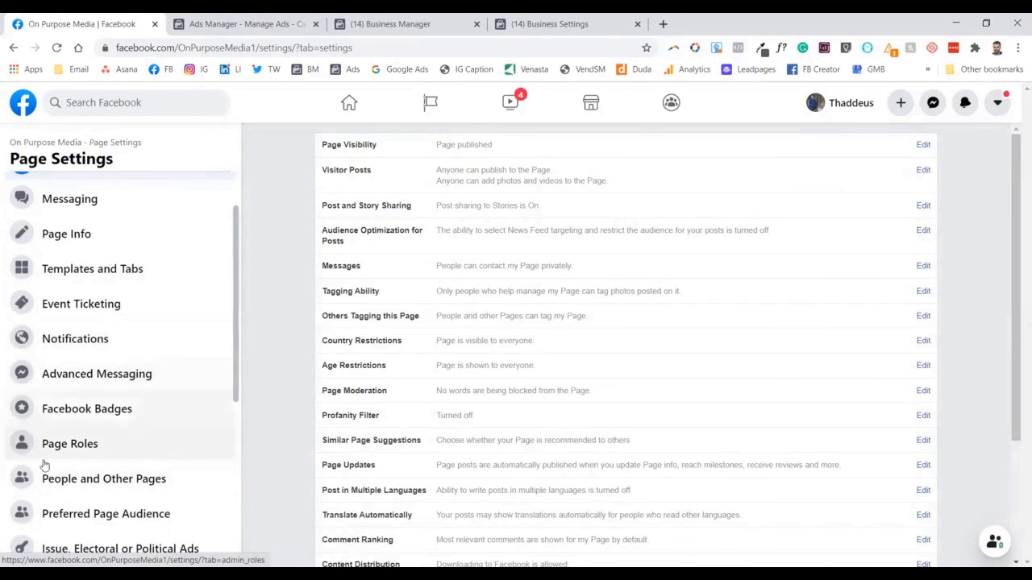
click(55, 448)
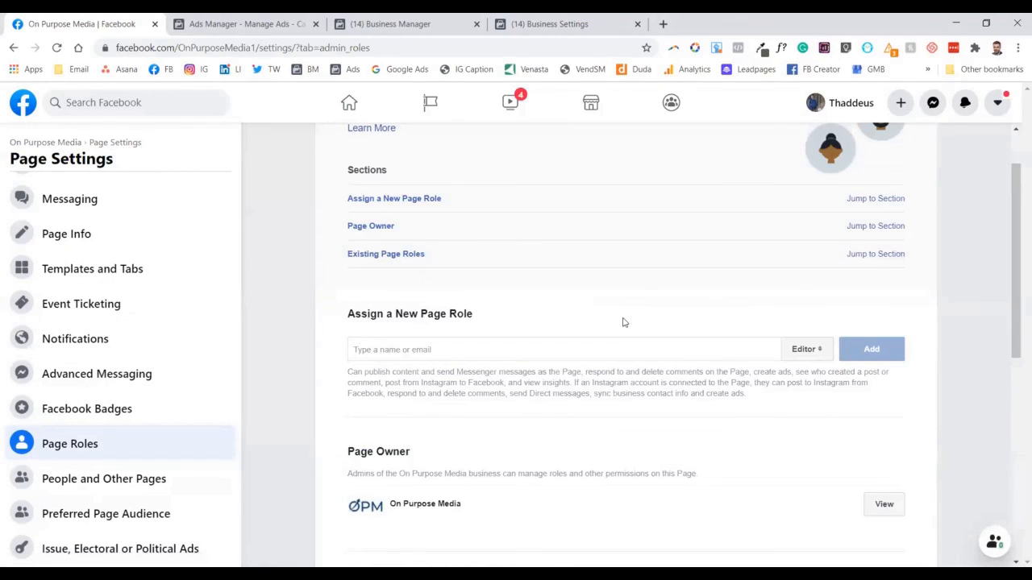
scroll(623, 322, down, 1)
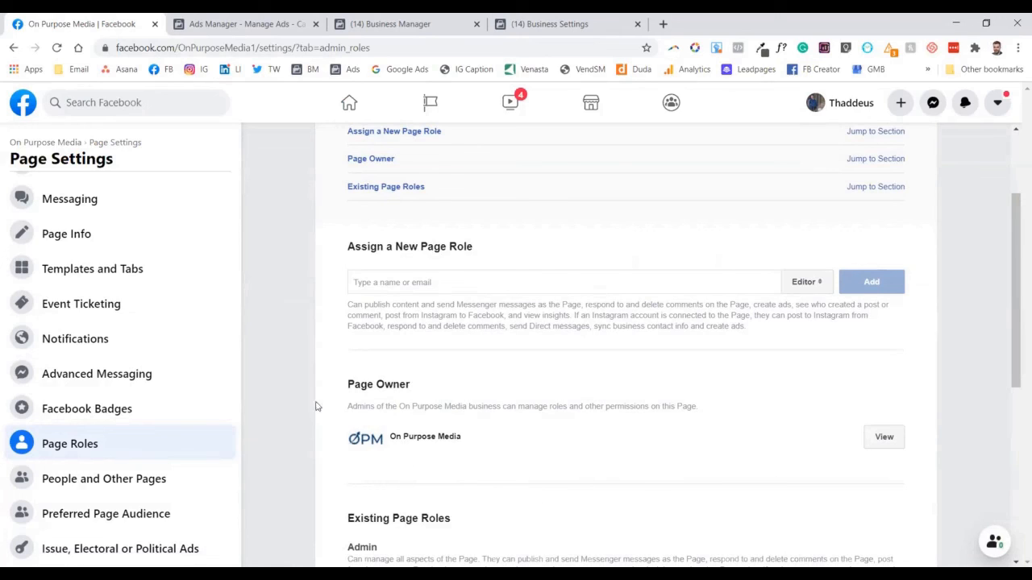
drag(402, 479, 828, 465)
click(830, 469)
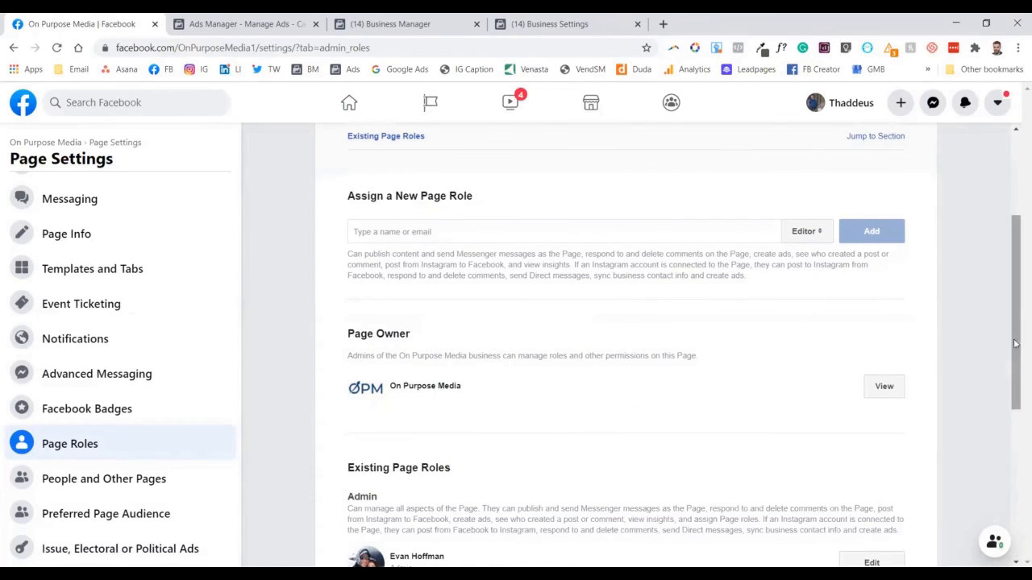
drag(1016, 340, 1015, 334)
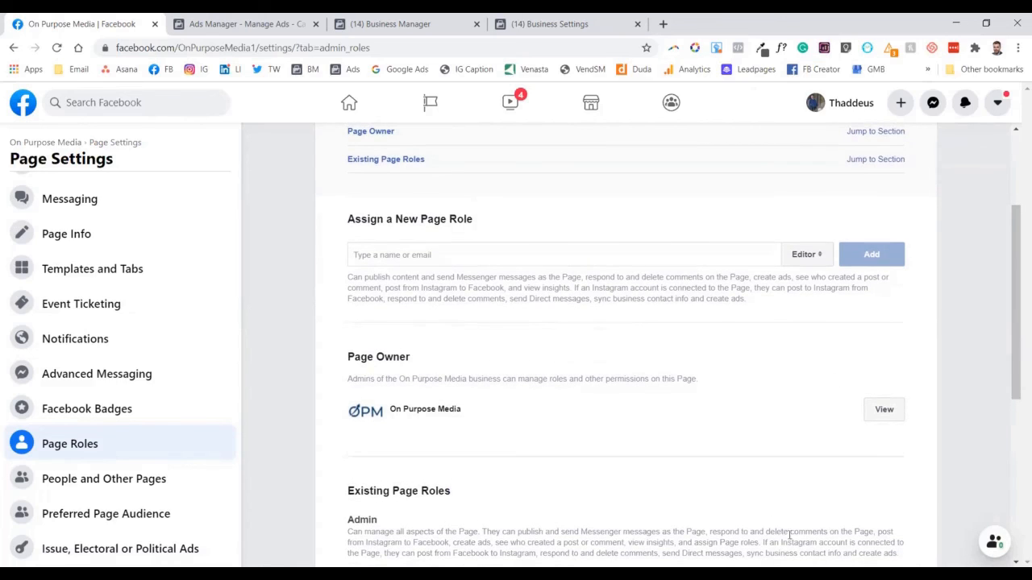